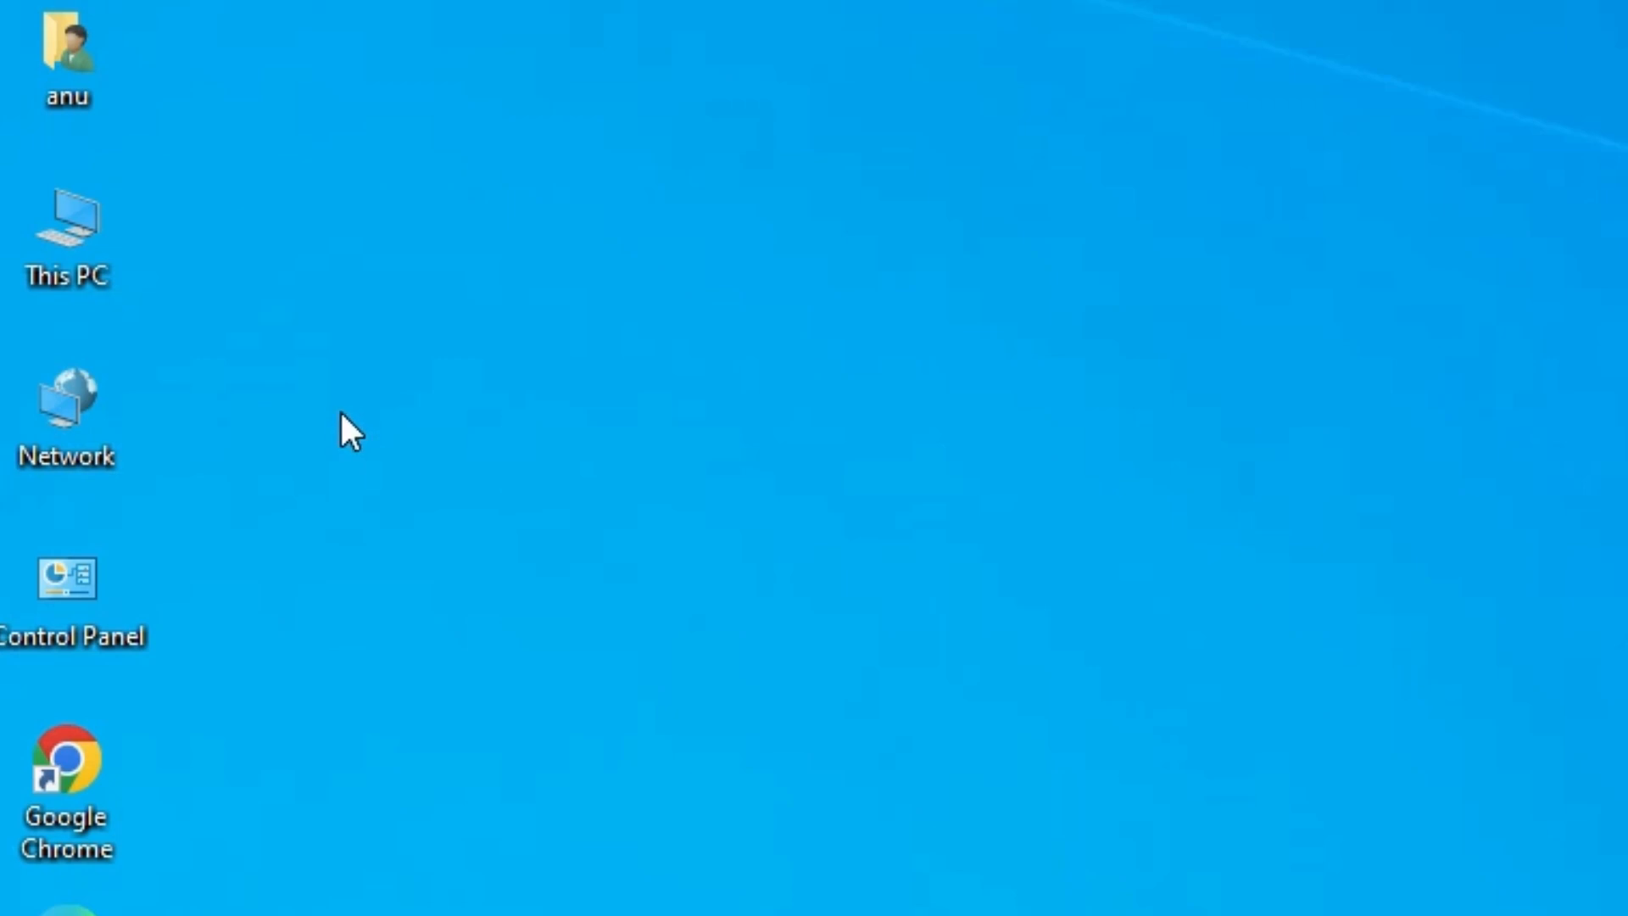
Check the computer's device specifications, including the system type, in the This PC properties, and close Settings
{"action": "right_click", "coordinate": [113, 223]}
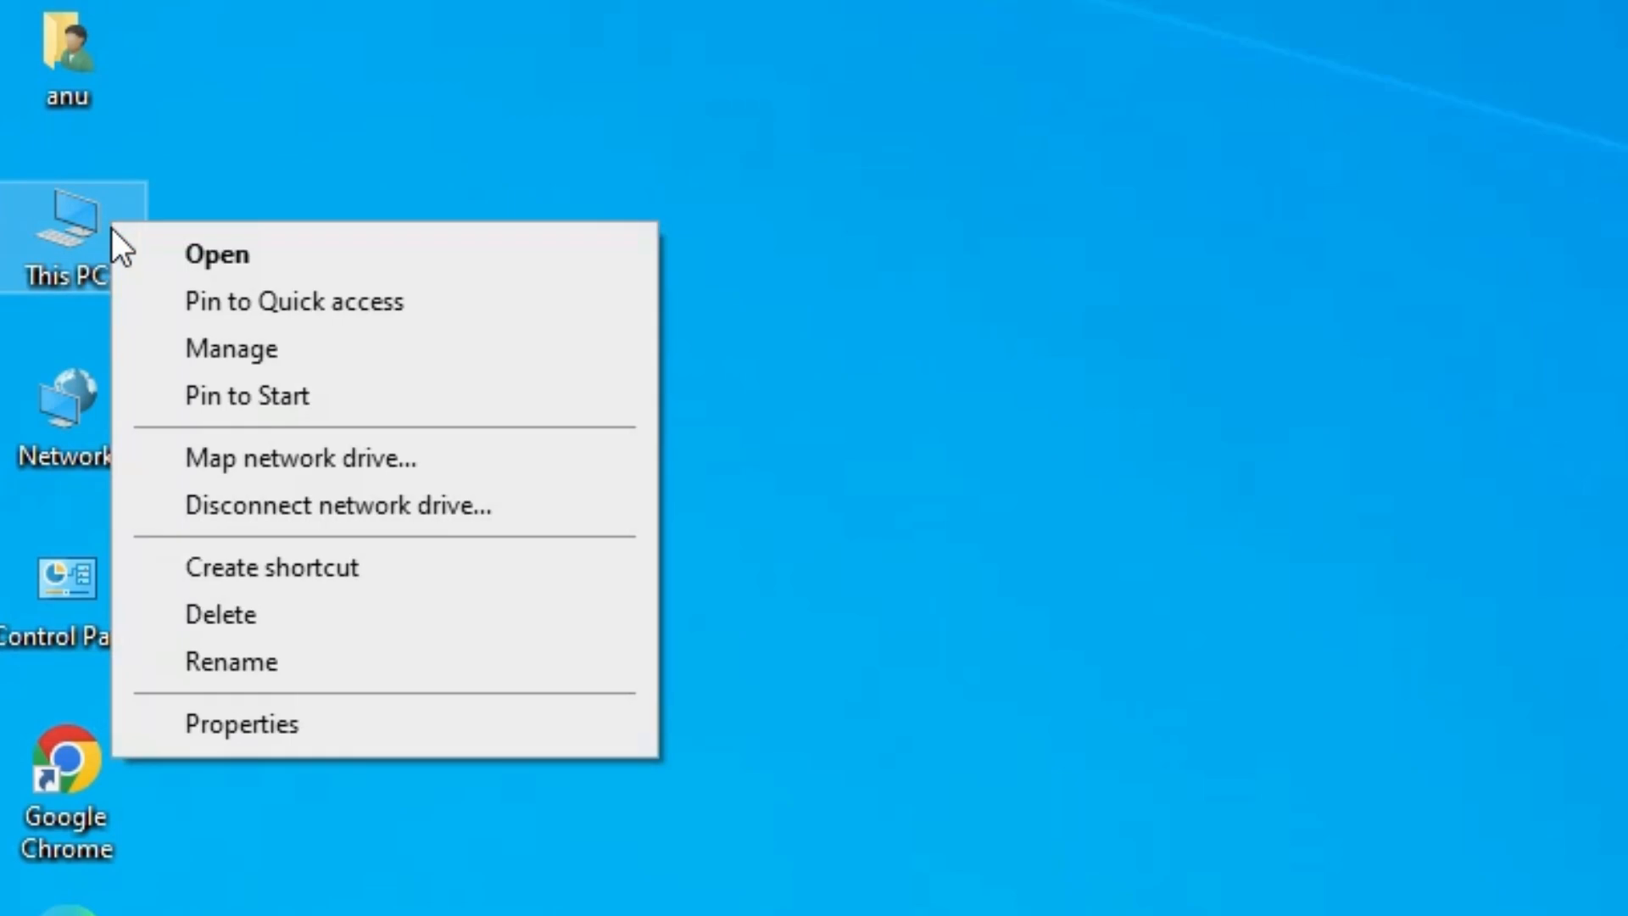
{"action": "left_click", "coordinate": [224, 718]}
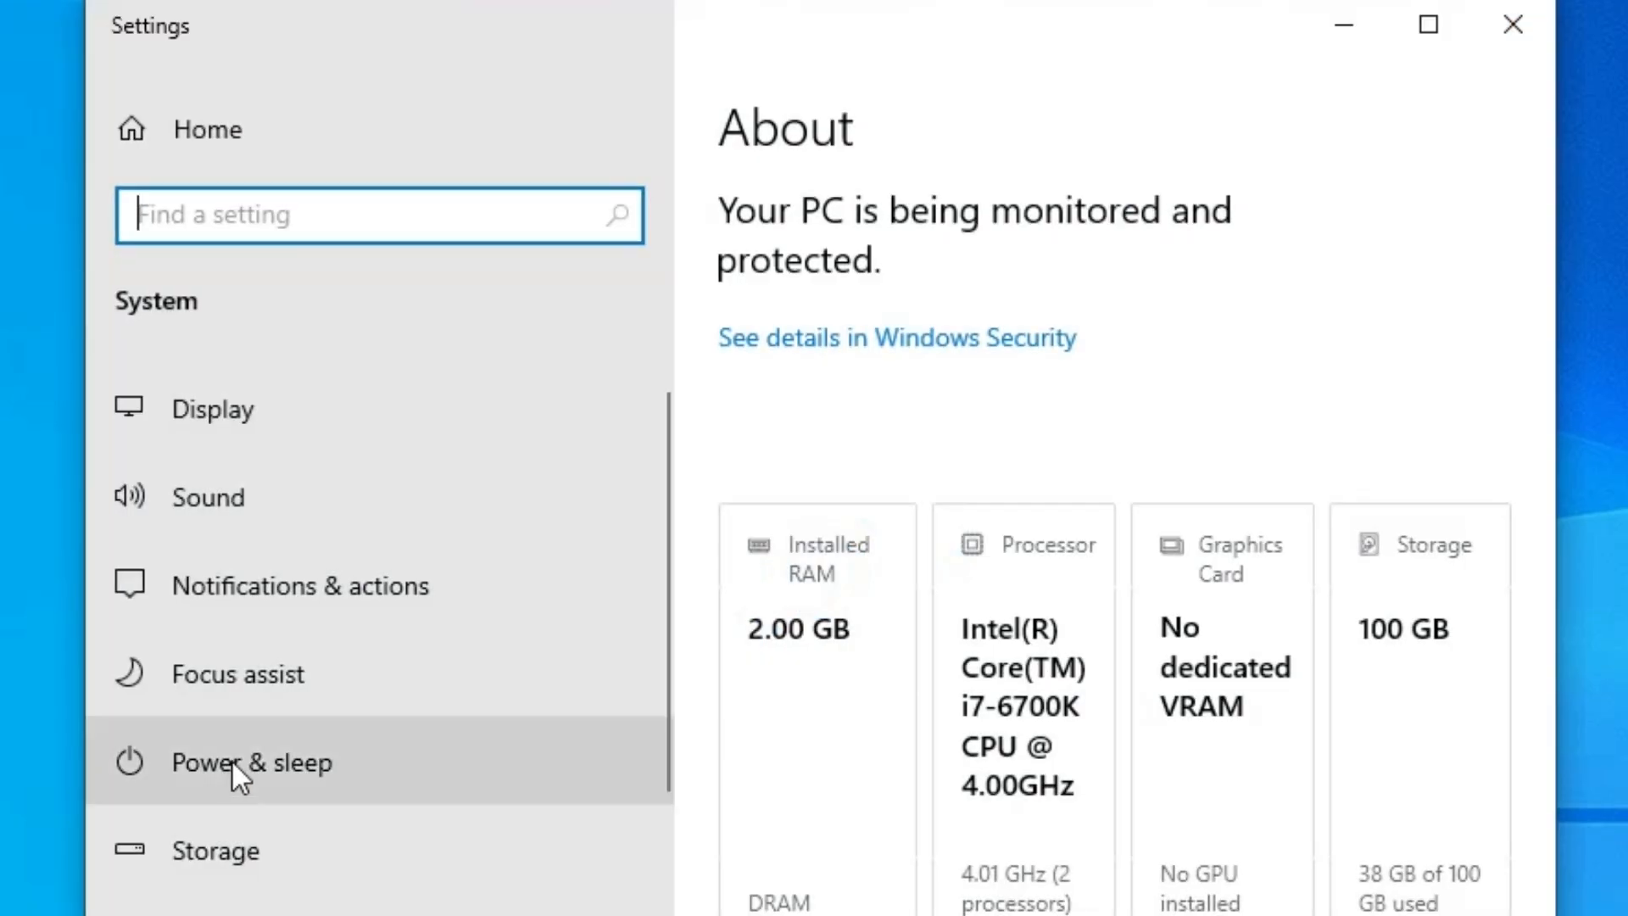
{"action": "scroll", "coordinate": [1106, 746], "scroll_direction": "down", "scroll_amount": 10}
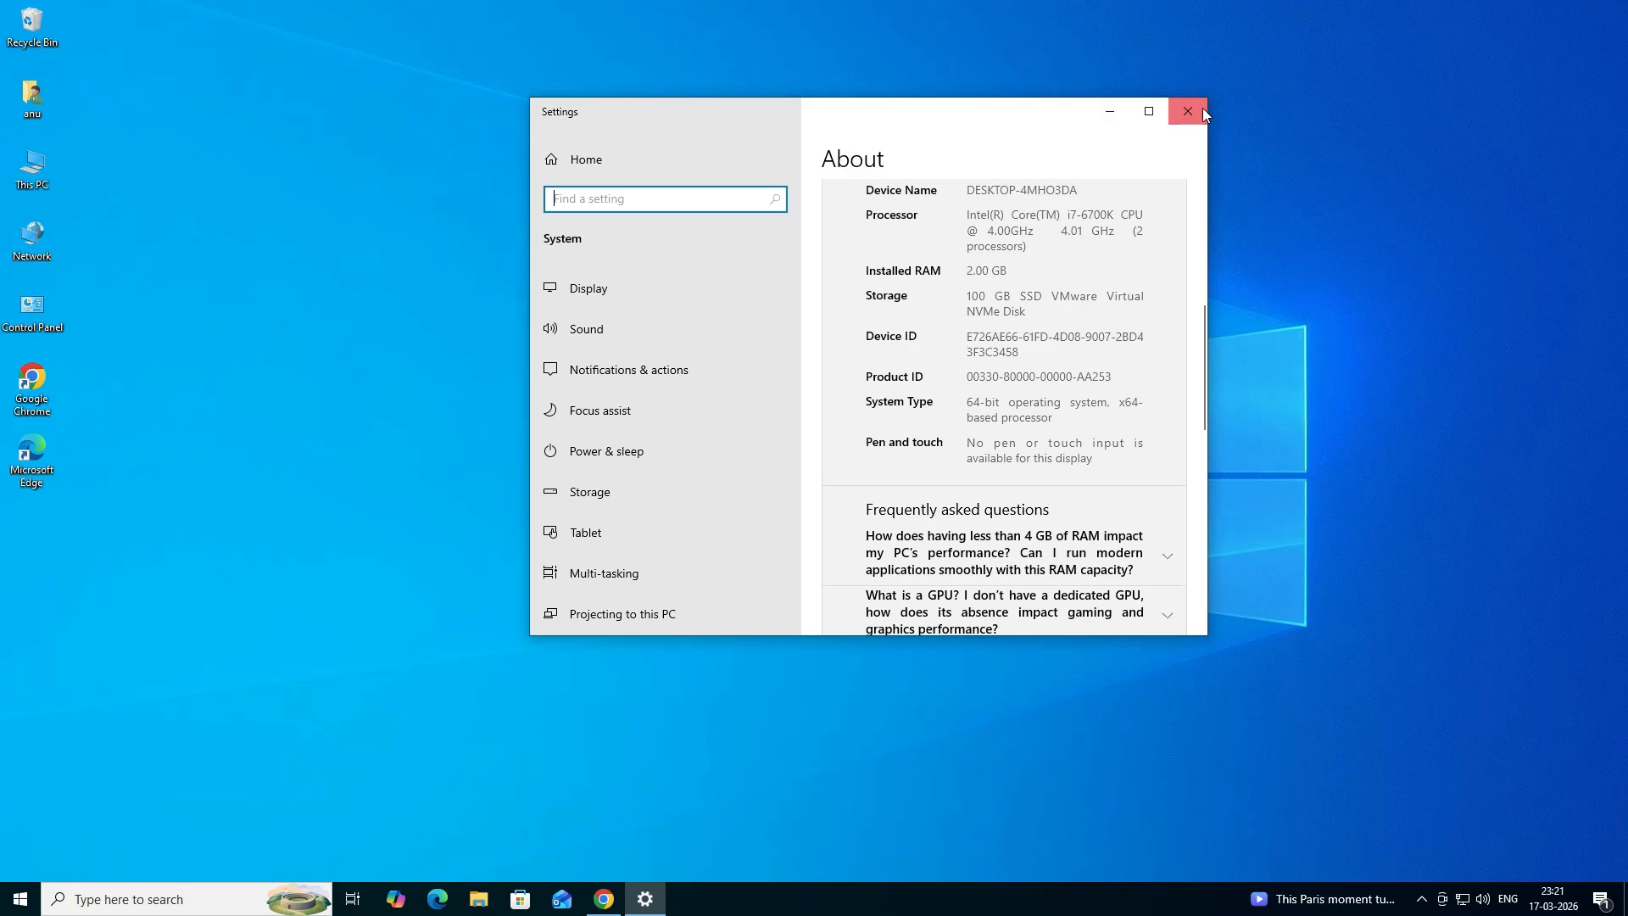
{"action": "left_click", "coordinate": [1202, 108]}
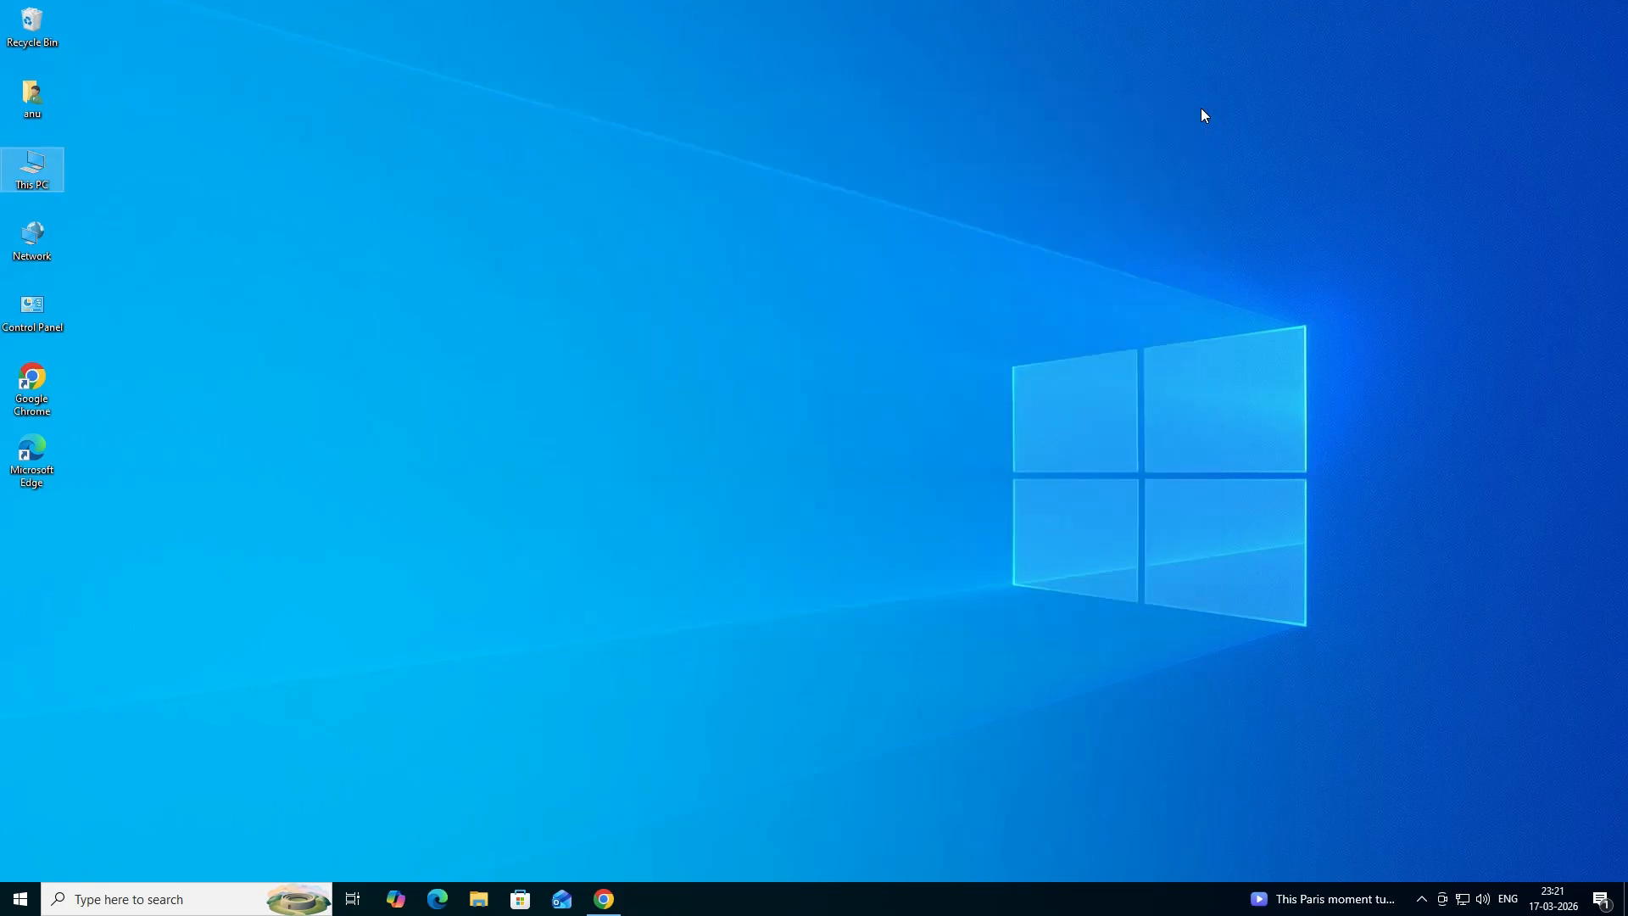
Switch to Chrome, search Google for "hp laserjet pro m405N driver" and open HP's M405n Software and Driver Downloads page in a new tab
{"action": "left_click", "coordinate": [604, 900]}
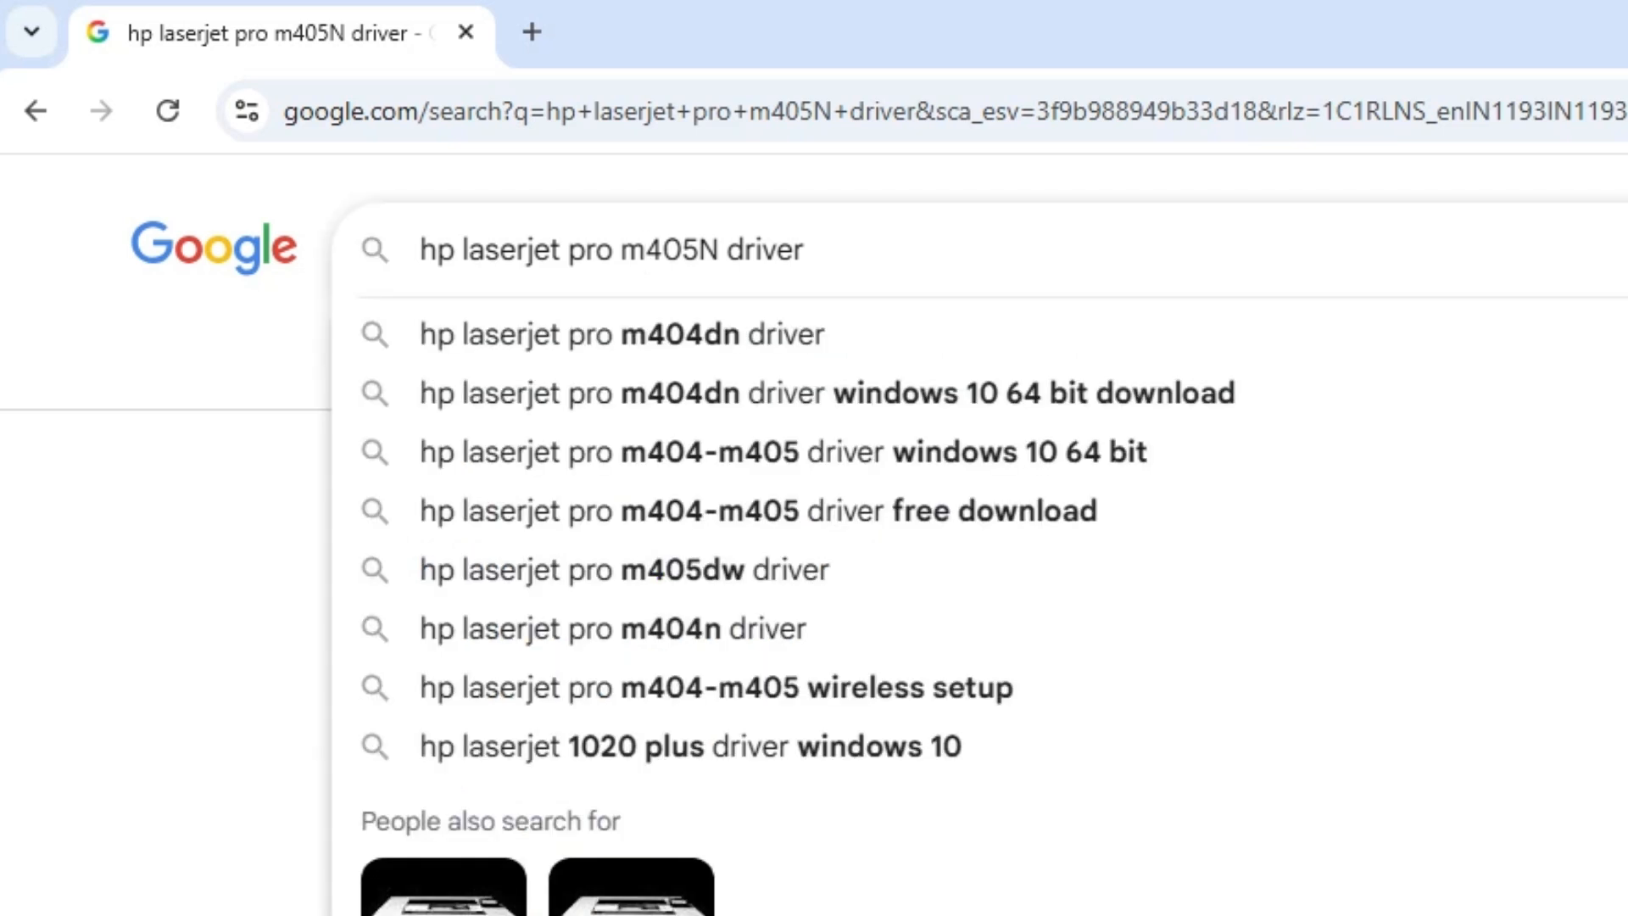
{"action": "key", "text": "Return"}
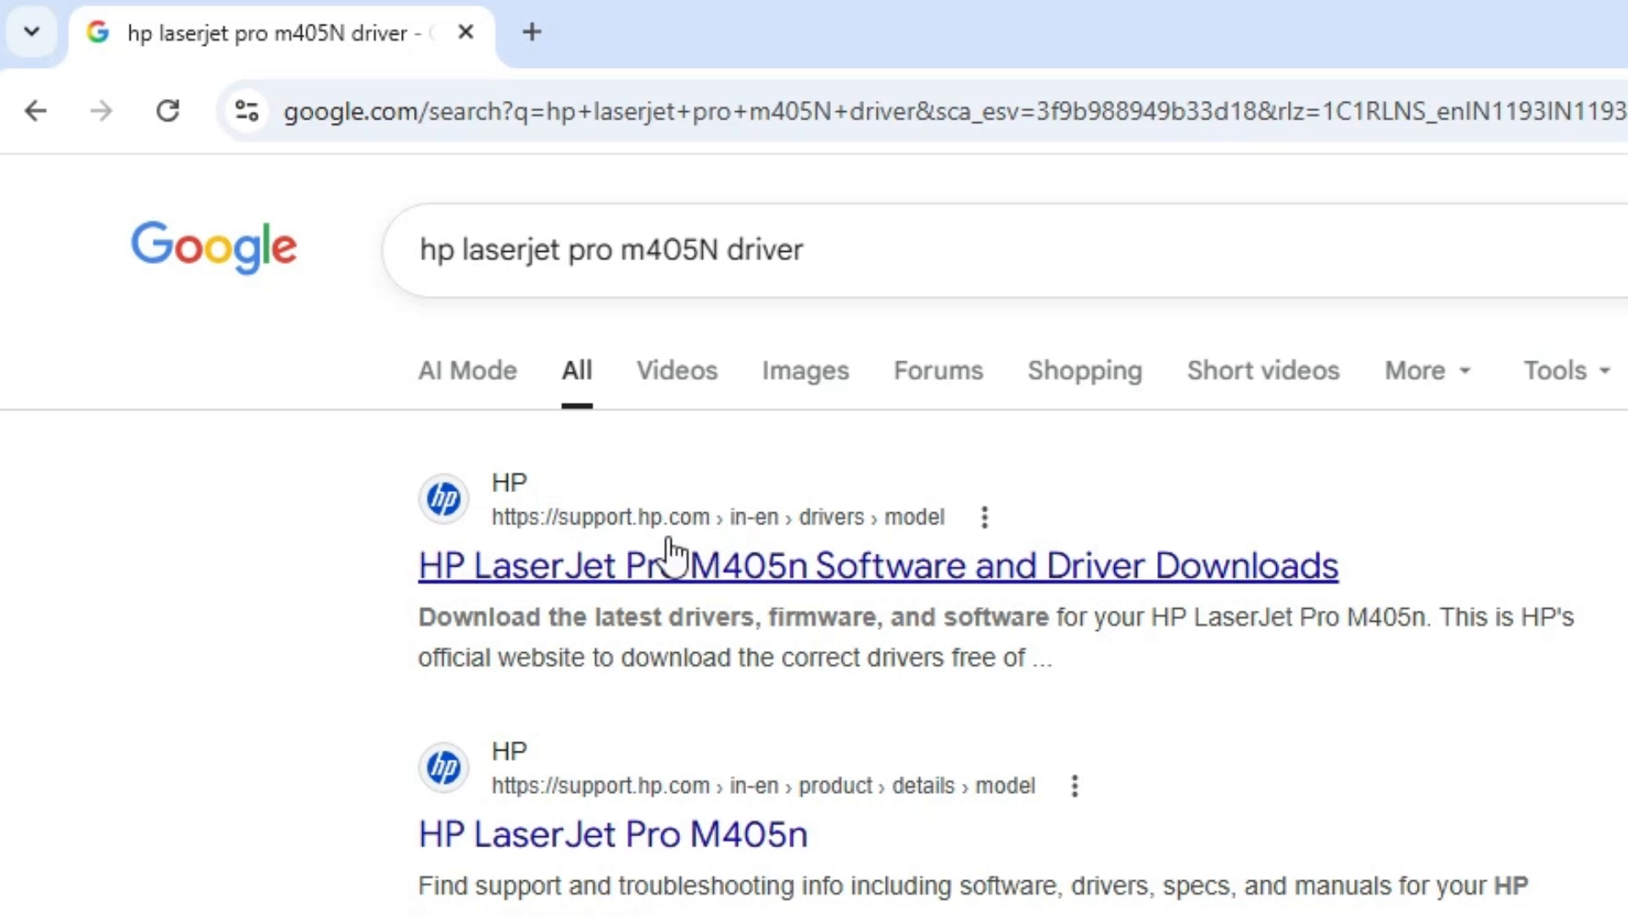
{"action": "right_click", "coordinate": [1253, 575]}
{"action": "left_click", "coordinate": [1363, 619]}
{"action": "left_click", "coordinate": [571, 13]}
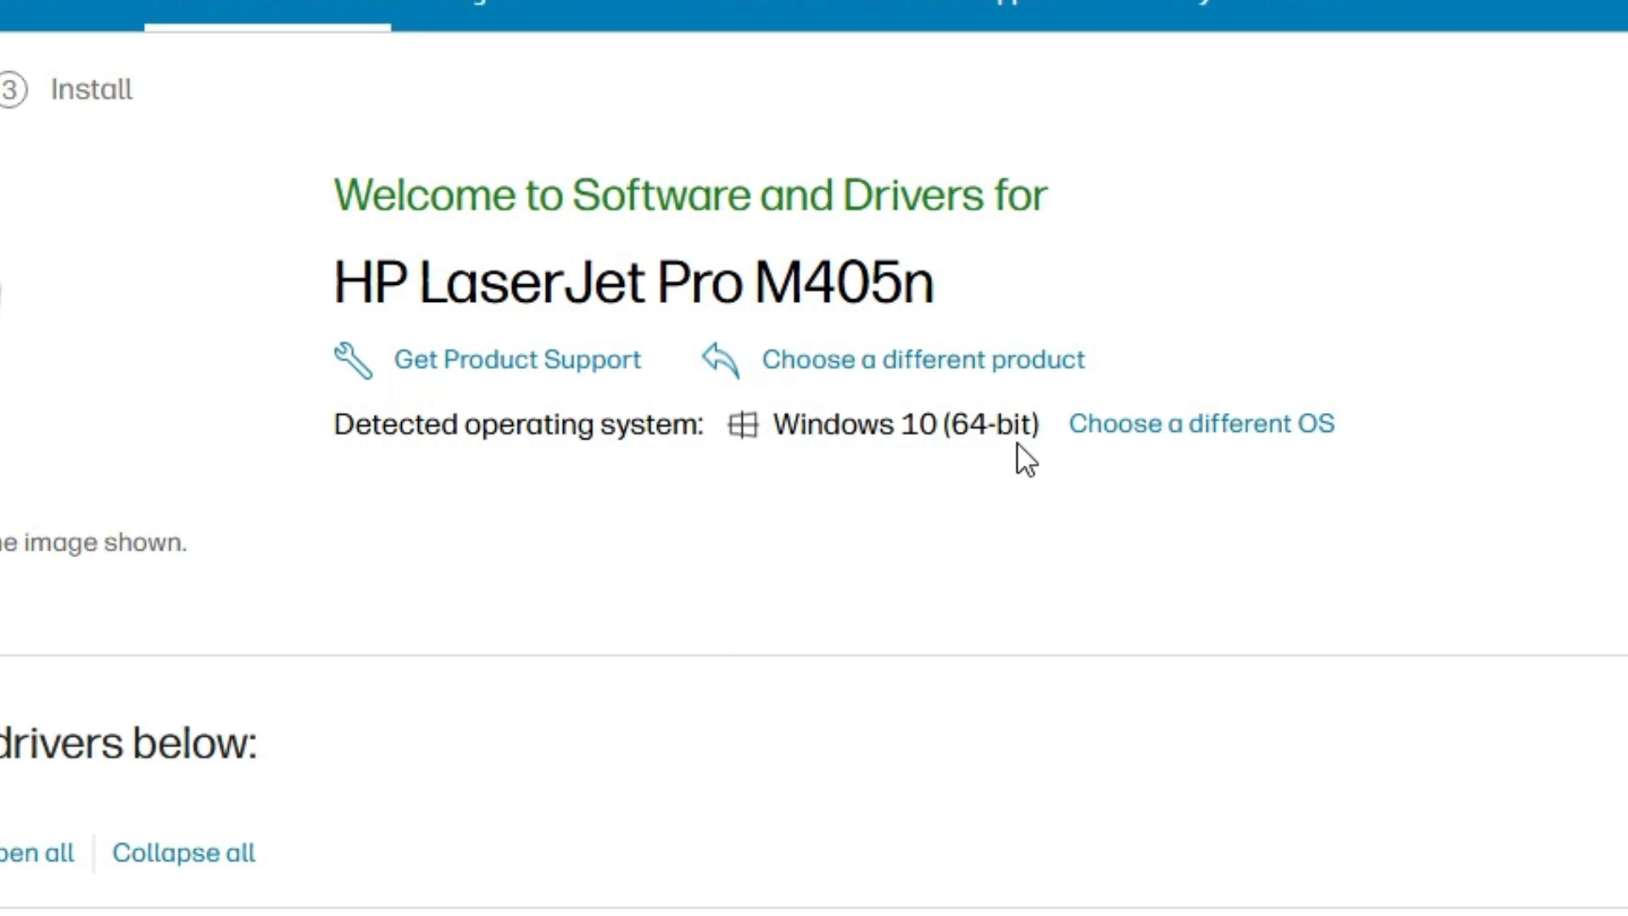
Check the operating system choices for the drivers, selecting Windows and Windows 10 (64-bit), and close the dialog without updating
{"action": "left_click", "coordinate": [1182, 436]}
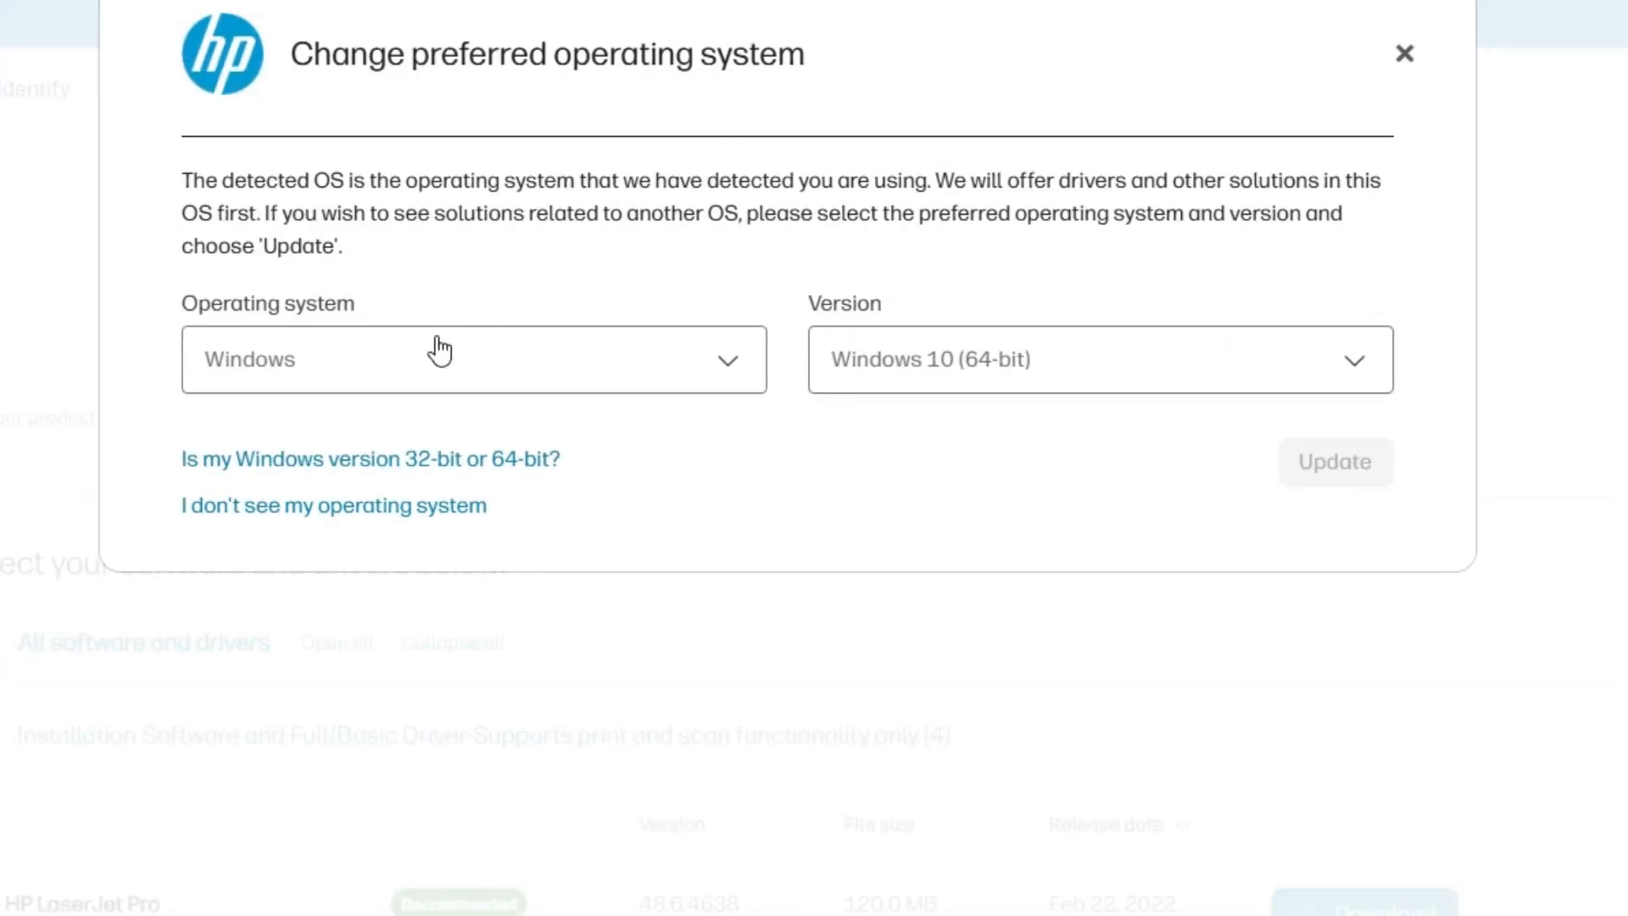
{"action": "left_click", "coordinate": [440, 351]}
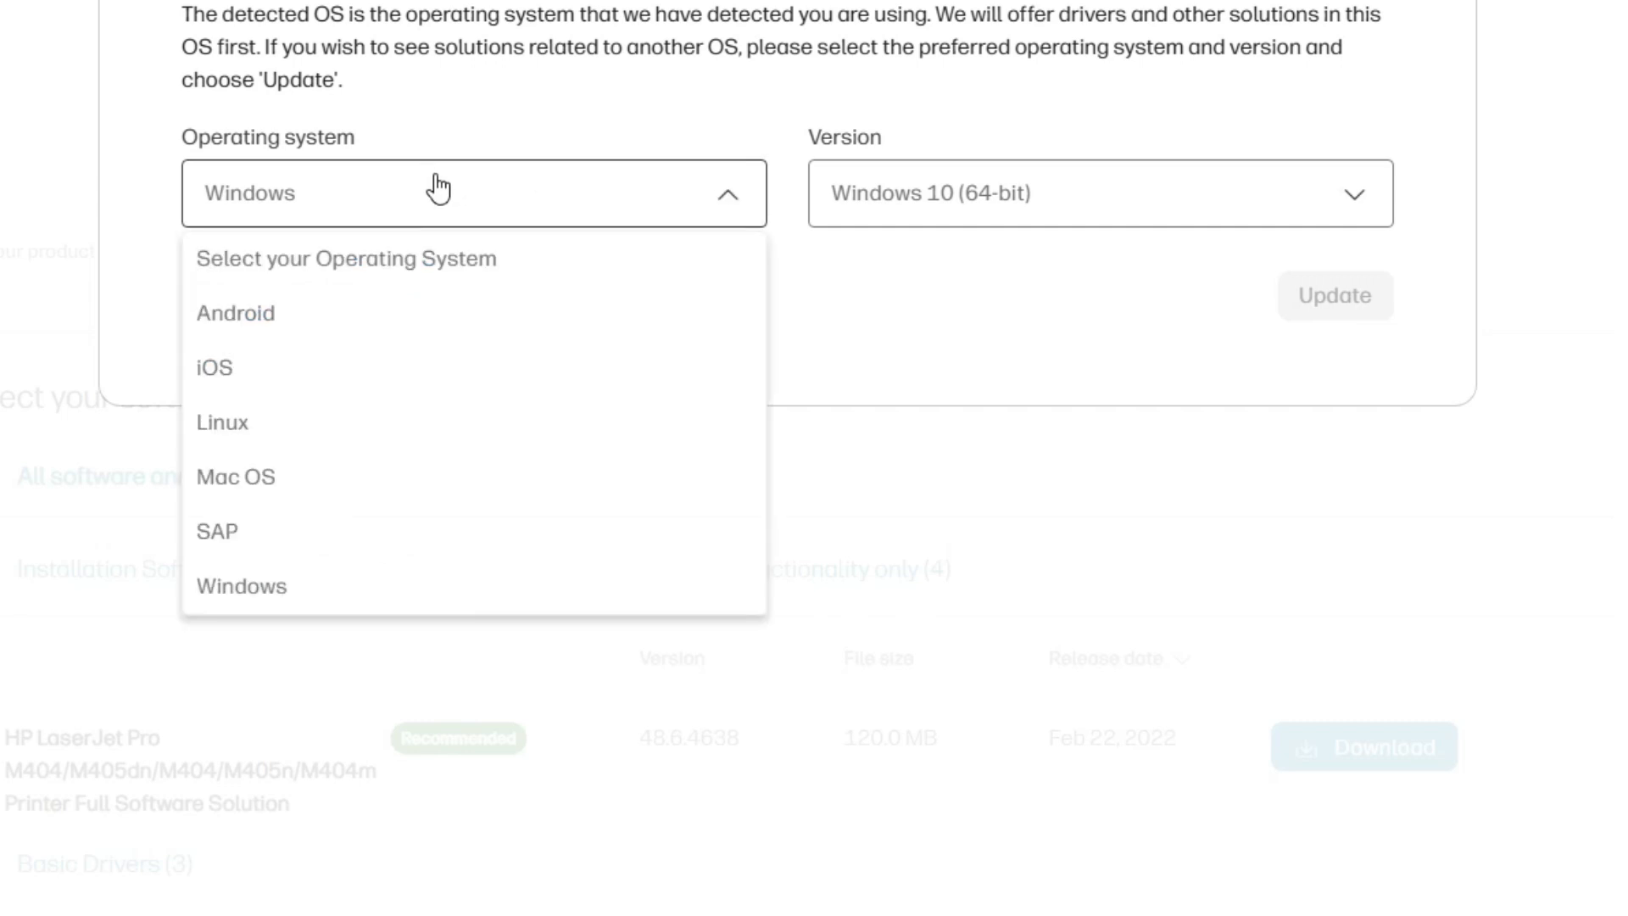
{"action": "left_click", "coordinate": [235, 583]}
{"action": "left_click", "coordinate": [975, 212]}
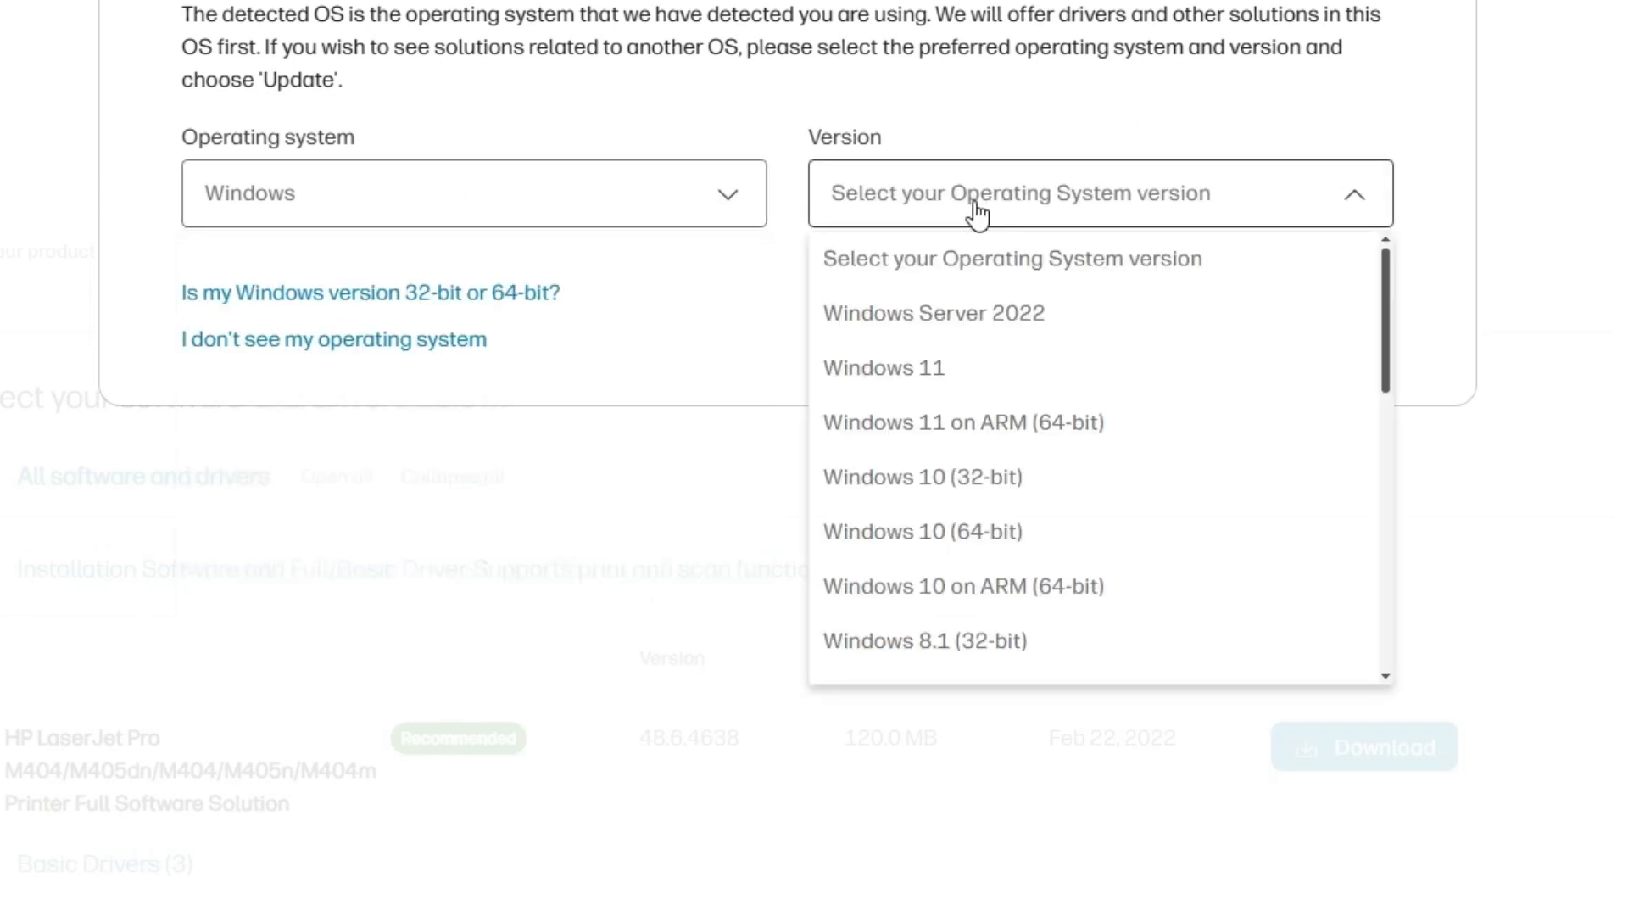
{"action": "scroll", "coordinate": [1086, 471], "scroll_direction": "down", "scroll_amount": 2}
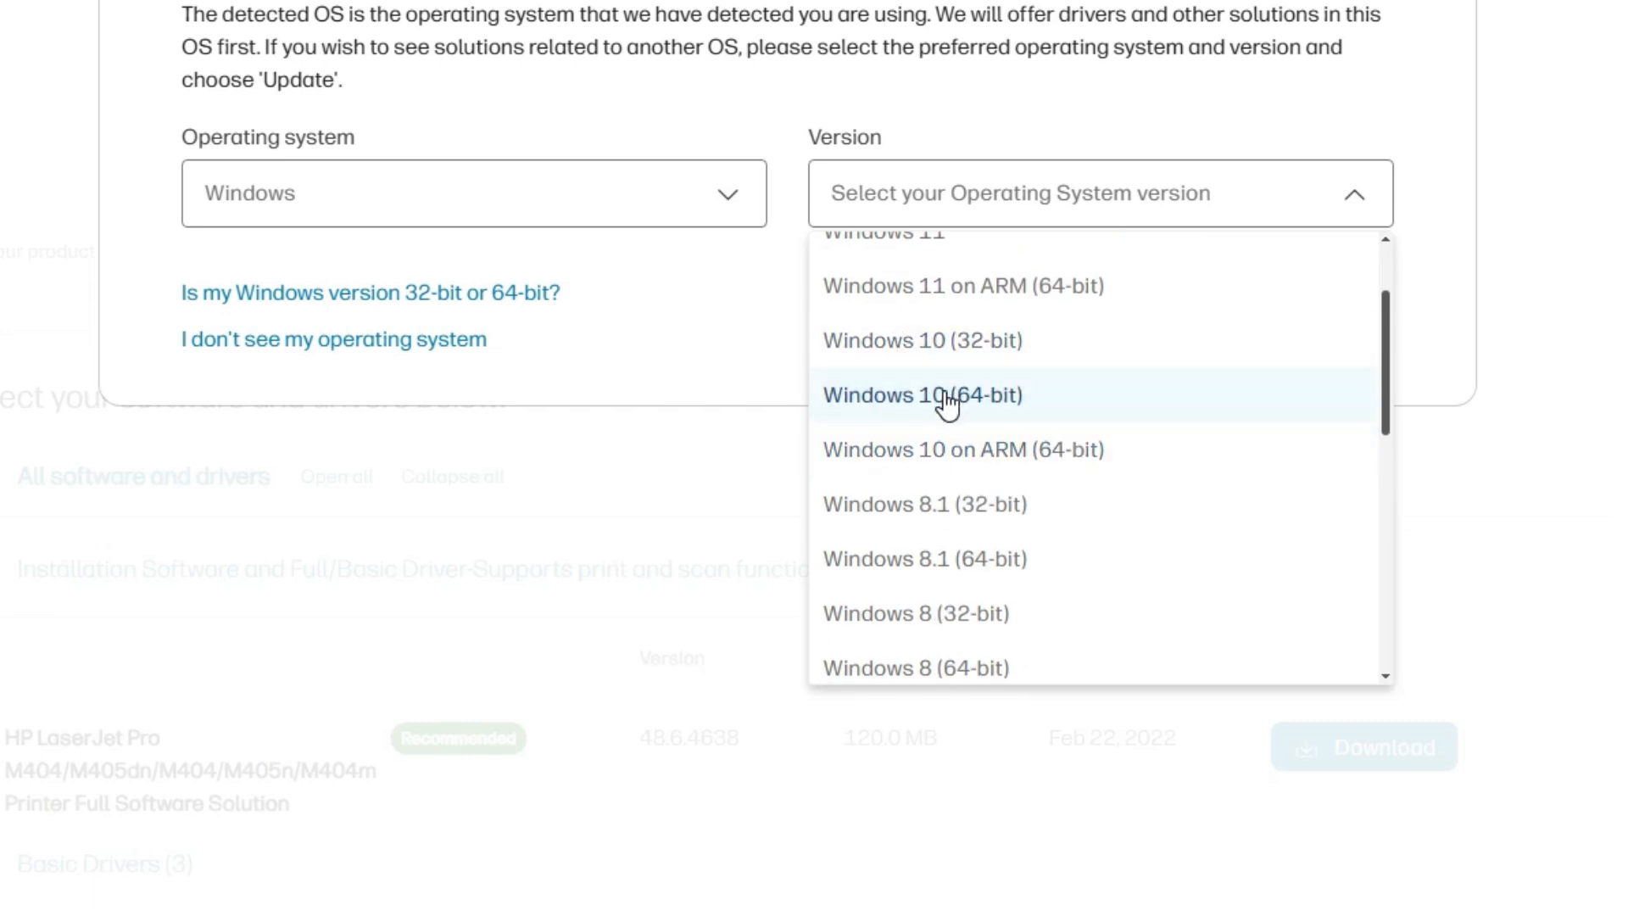
{"action": "left_click", "coordinate": [1033, 417]}
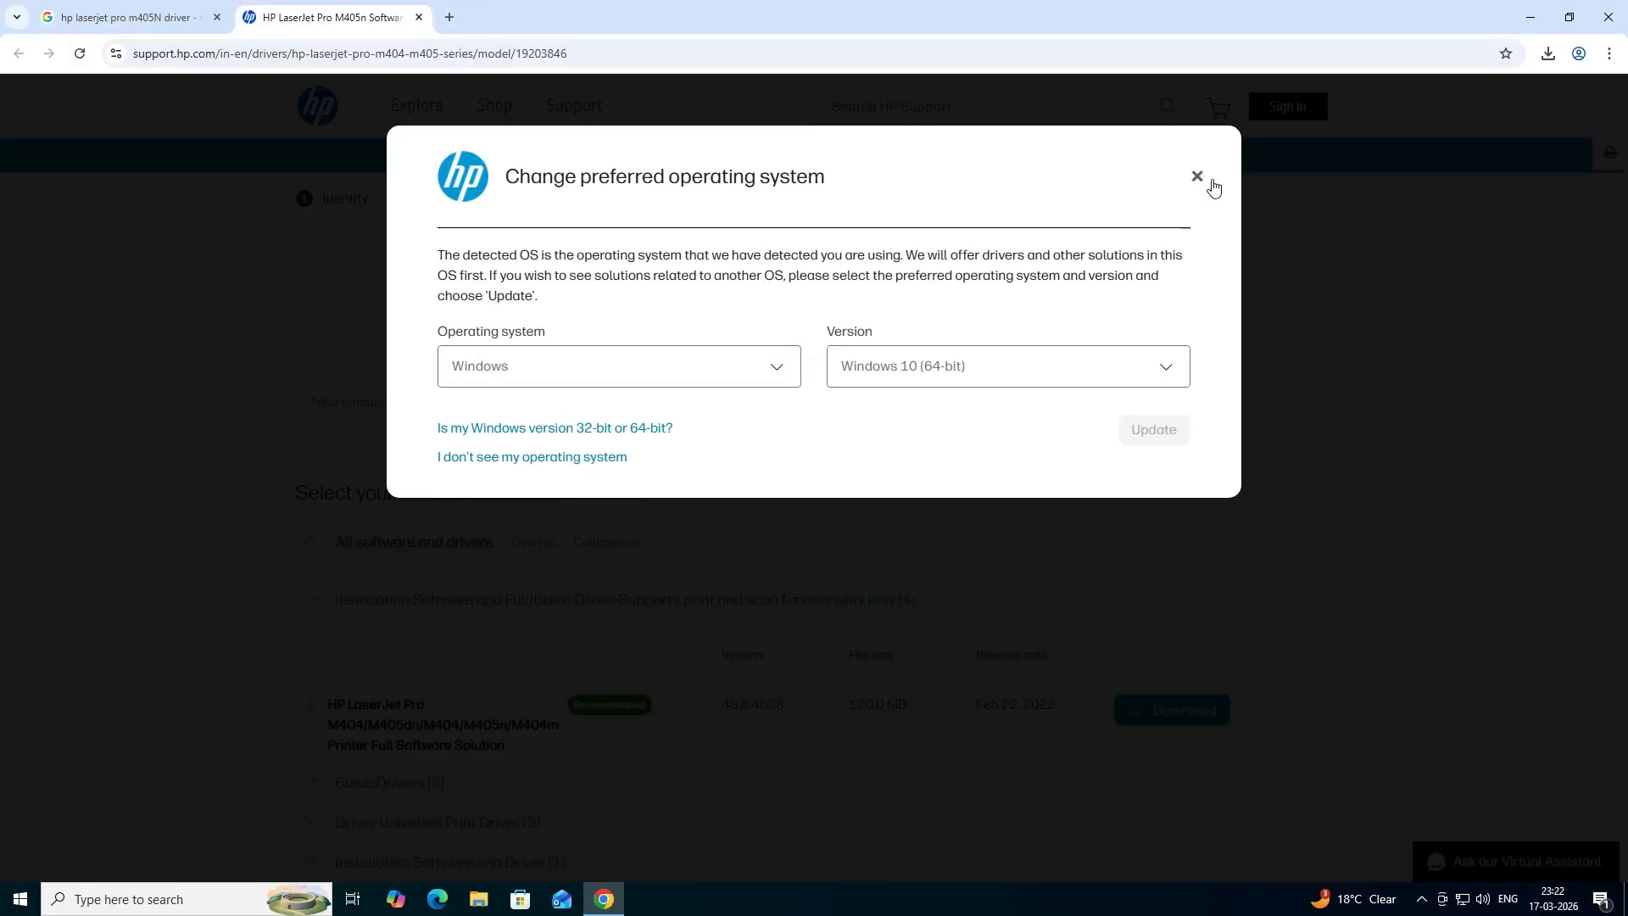
{"action": "left_click", "coordinate": [1204, 180]}
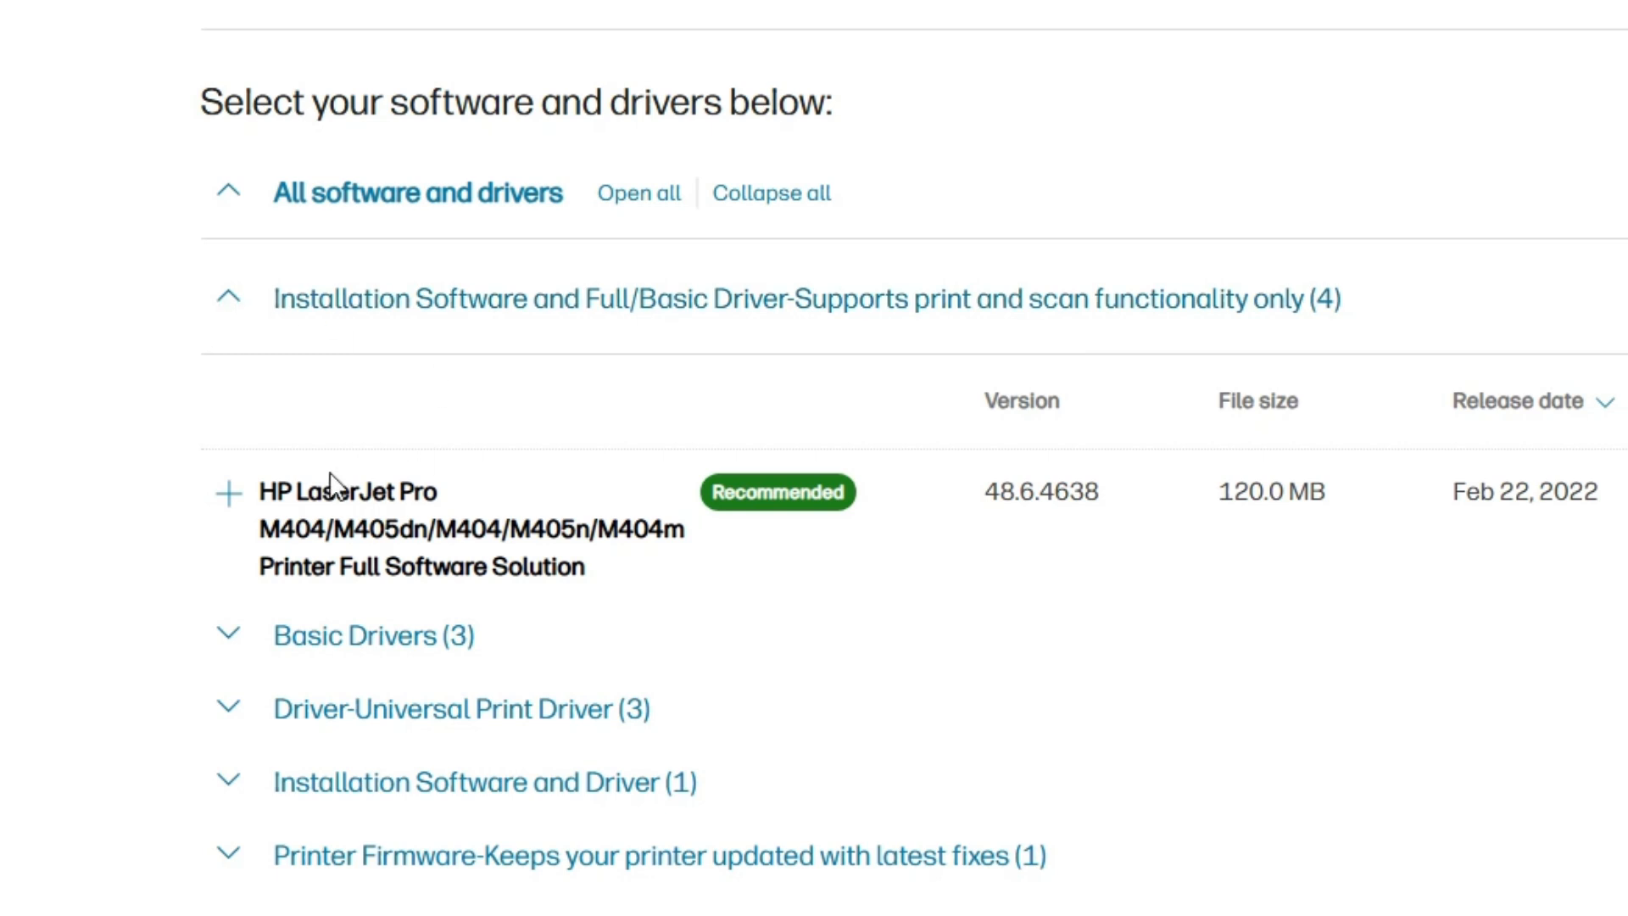
Download the recommended HP LaserJet Pro M404/M405 Printer Full Software Solution and show the downloaded file in its folder, minimizing the browser
{"action": "left_click_drag", "start_coordinate": [259, 492], "coordinate": [629, 563]}
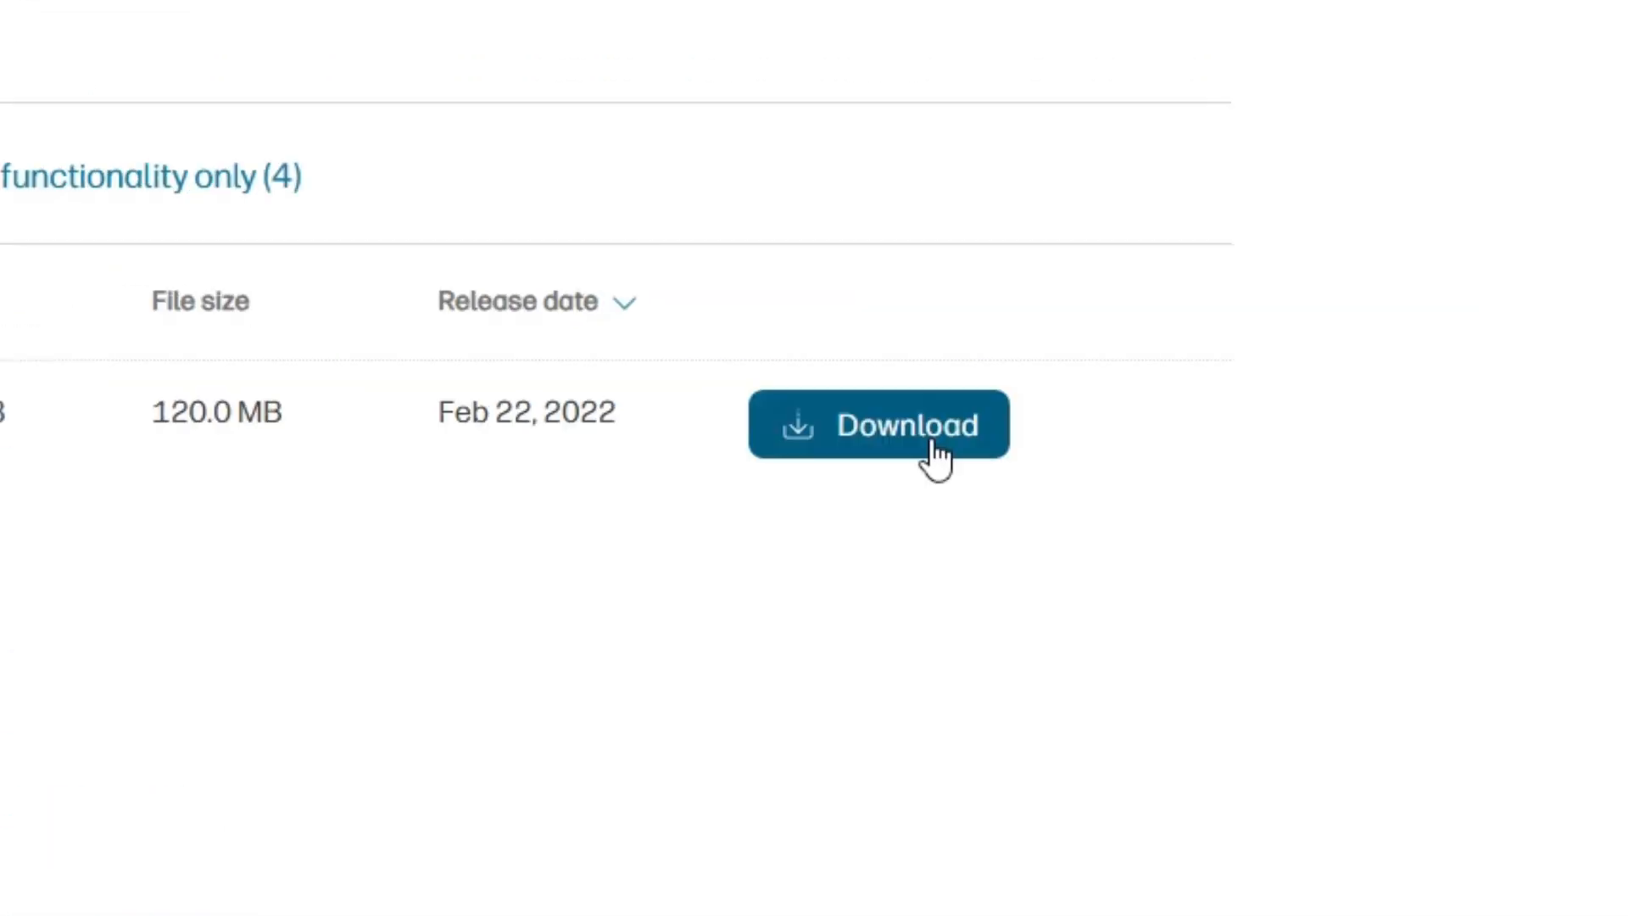
{"action": "left_click", "coordinate": [932, 440]}
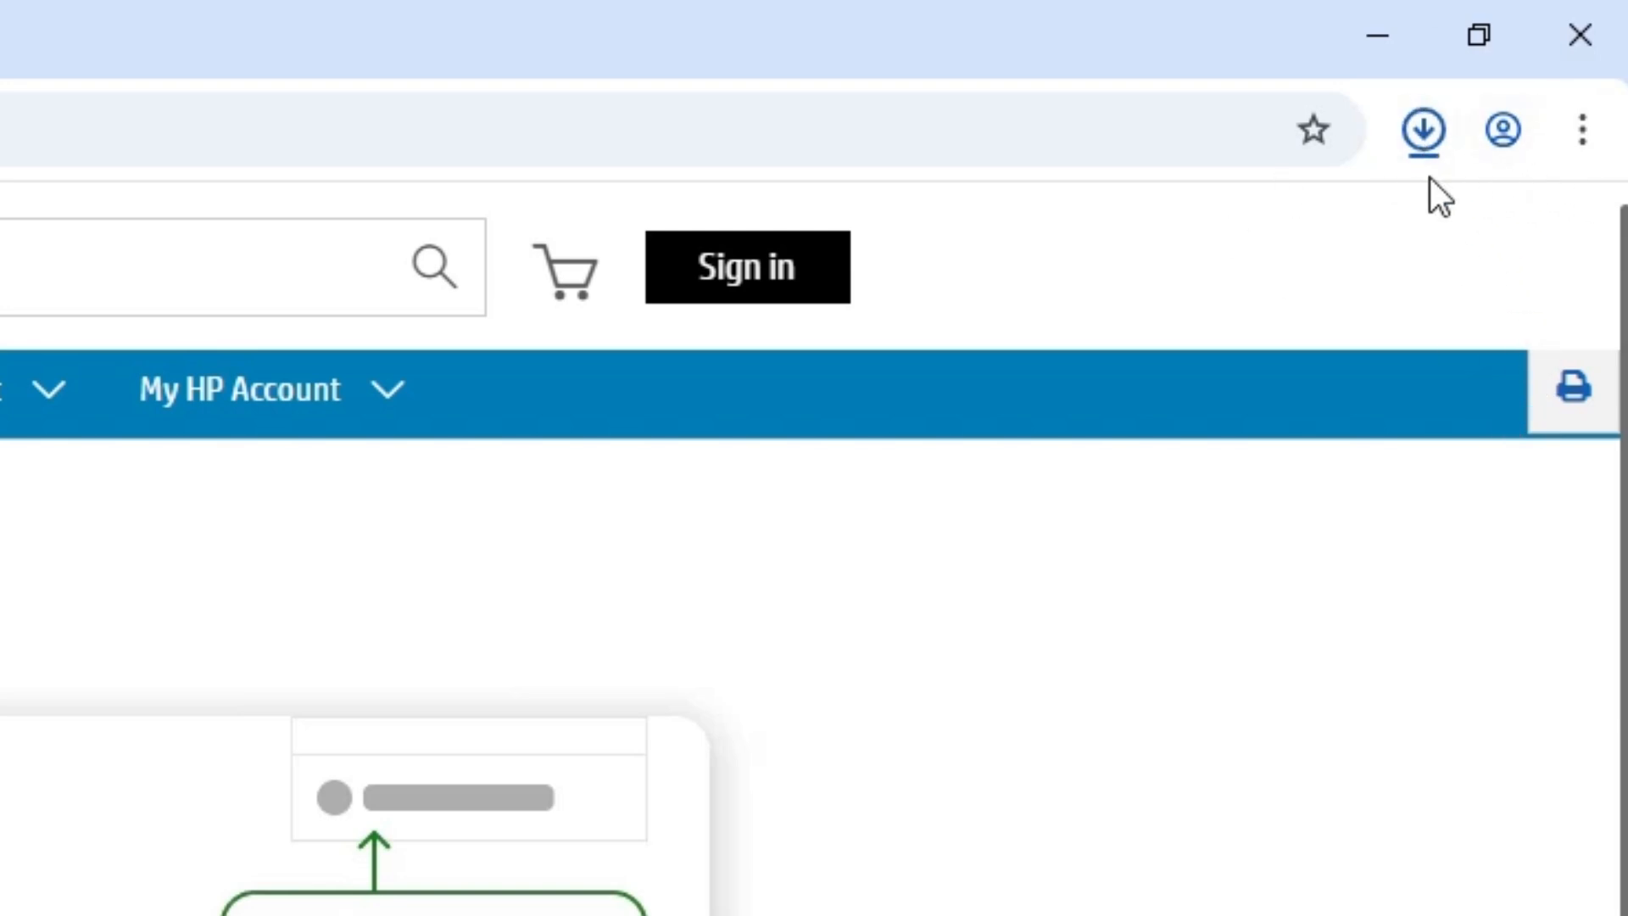
{"action": "left_click", "coordinate": [1423, 135]}
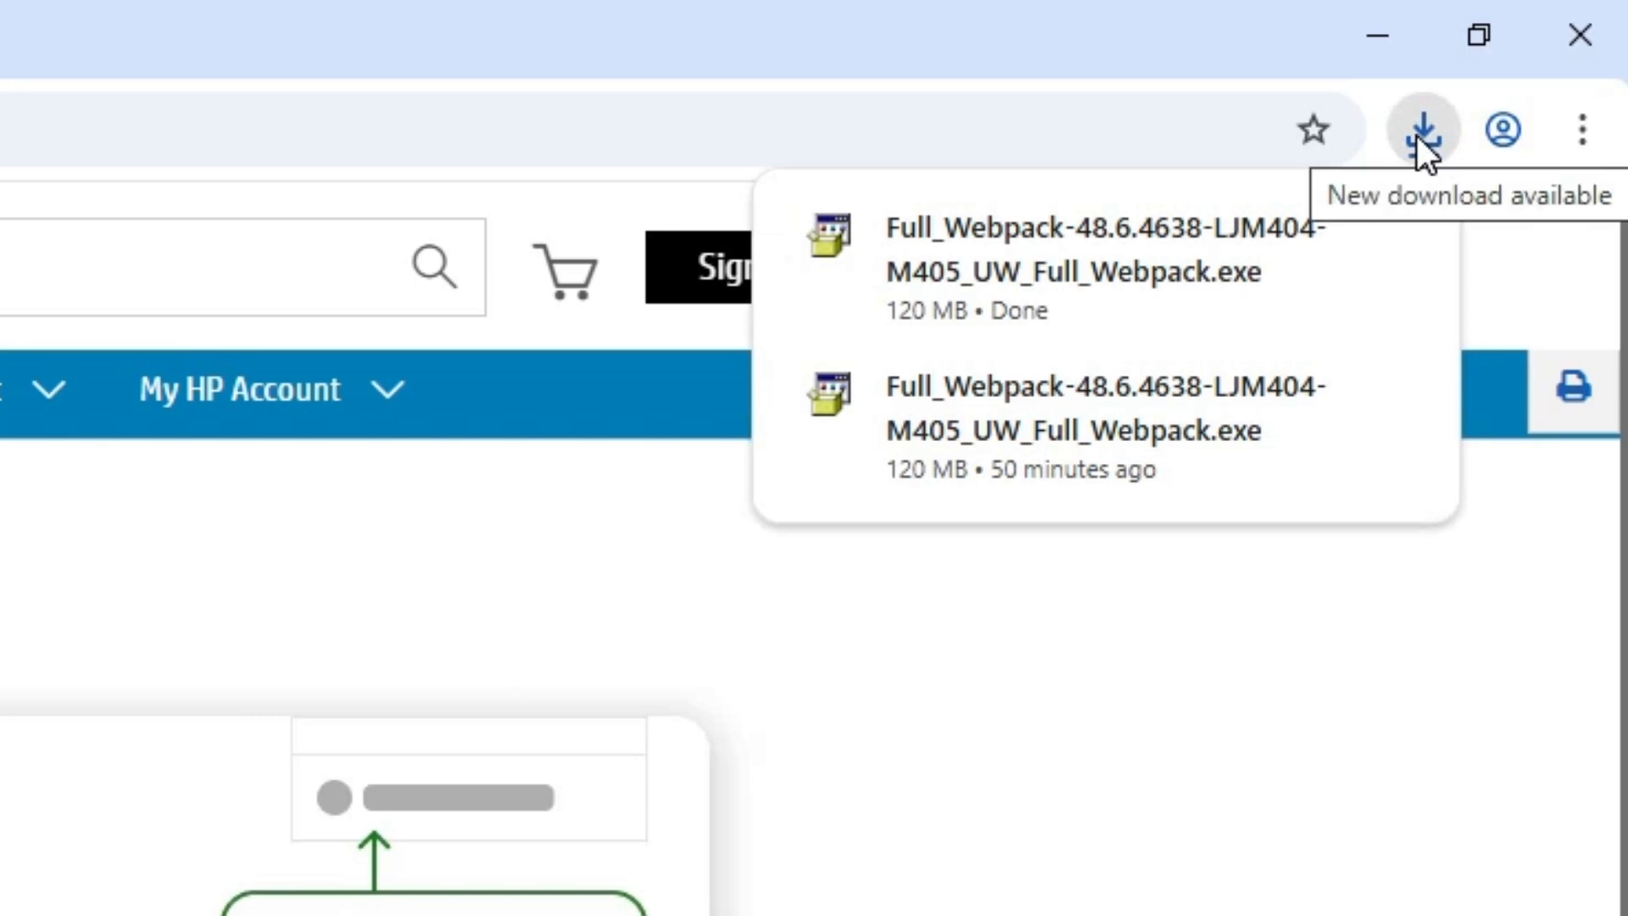
{"action": "left_click", "coordinate": [1327, 234]}
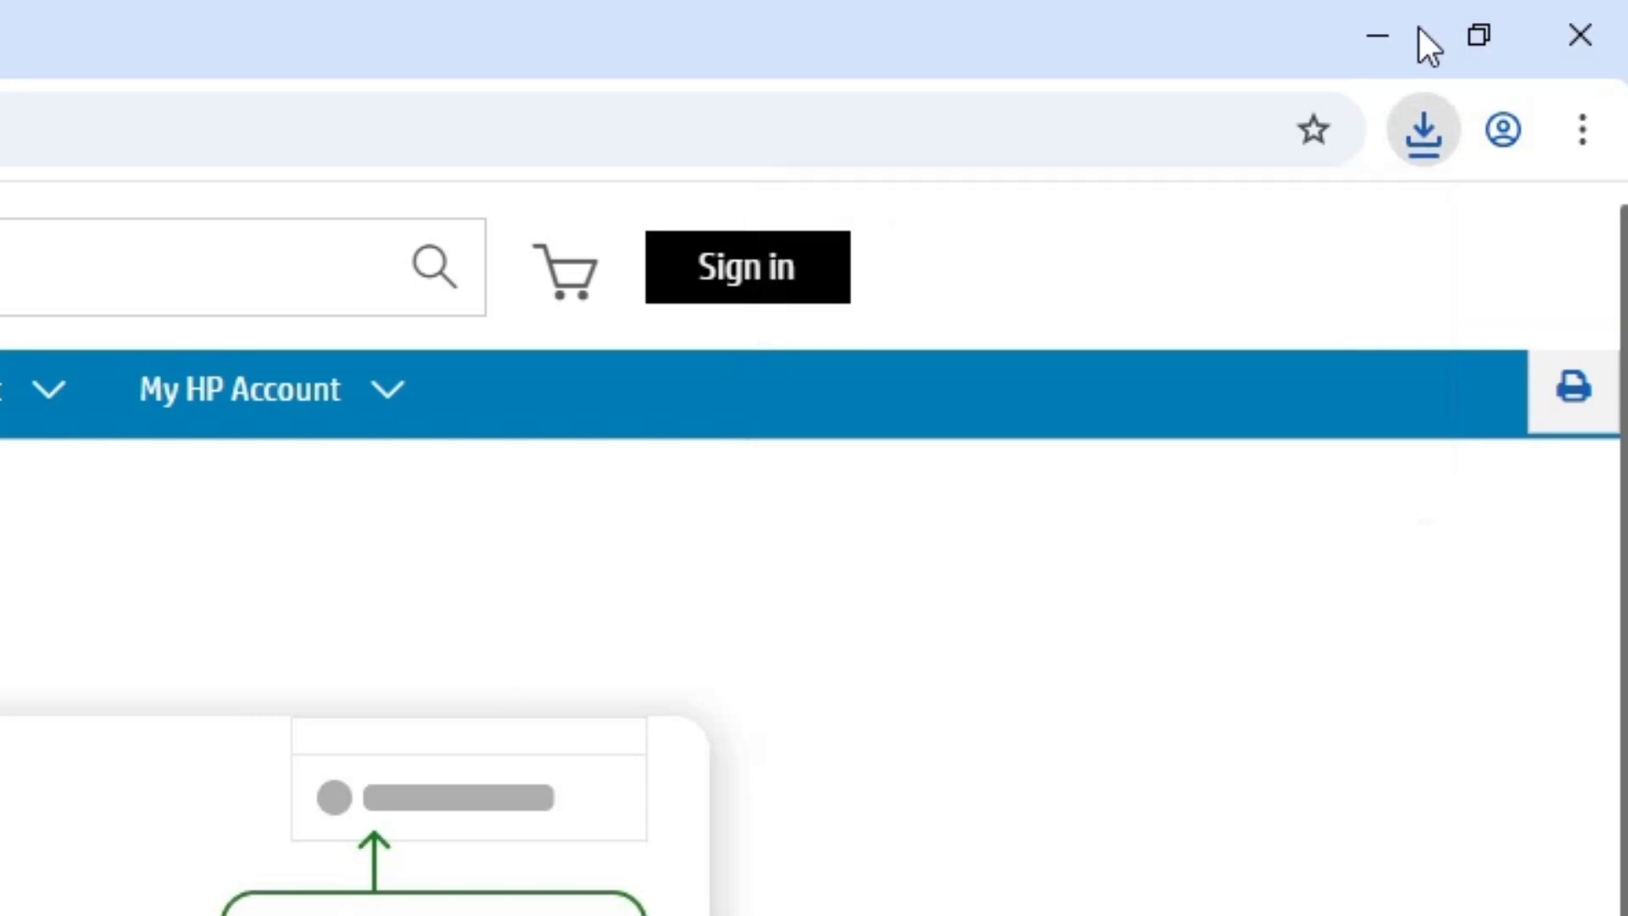
{"action": "left_click", "coordinate": [1537, 14]}
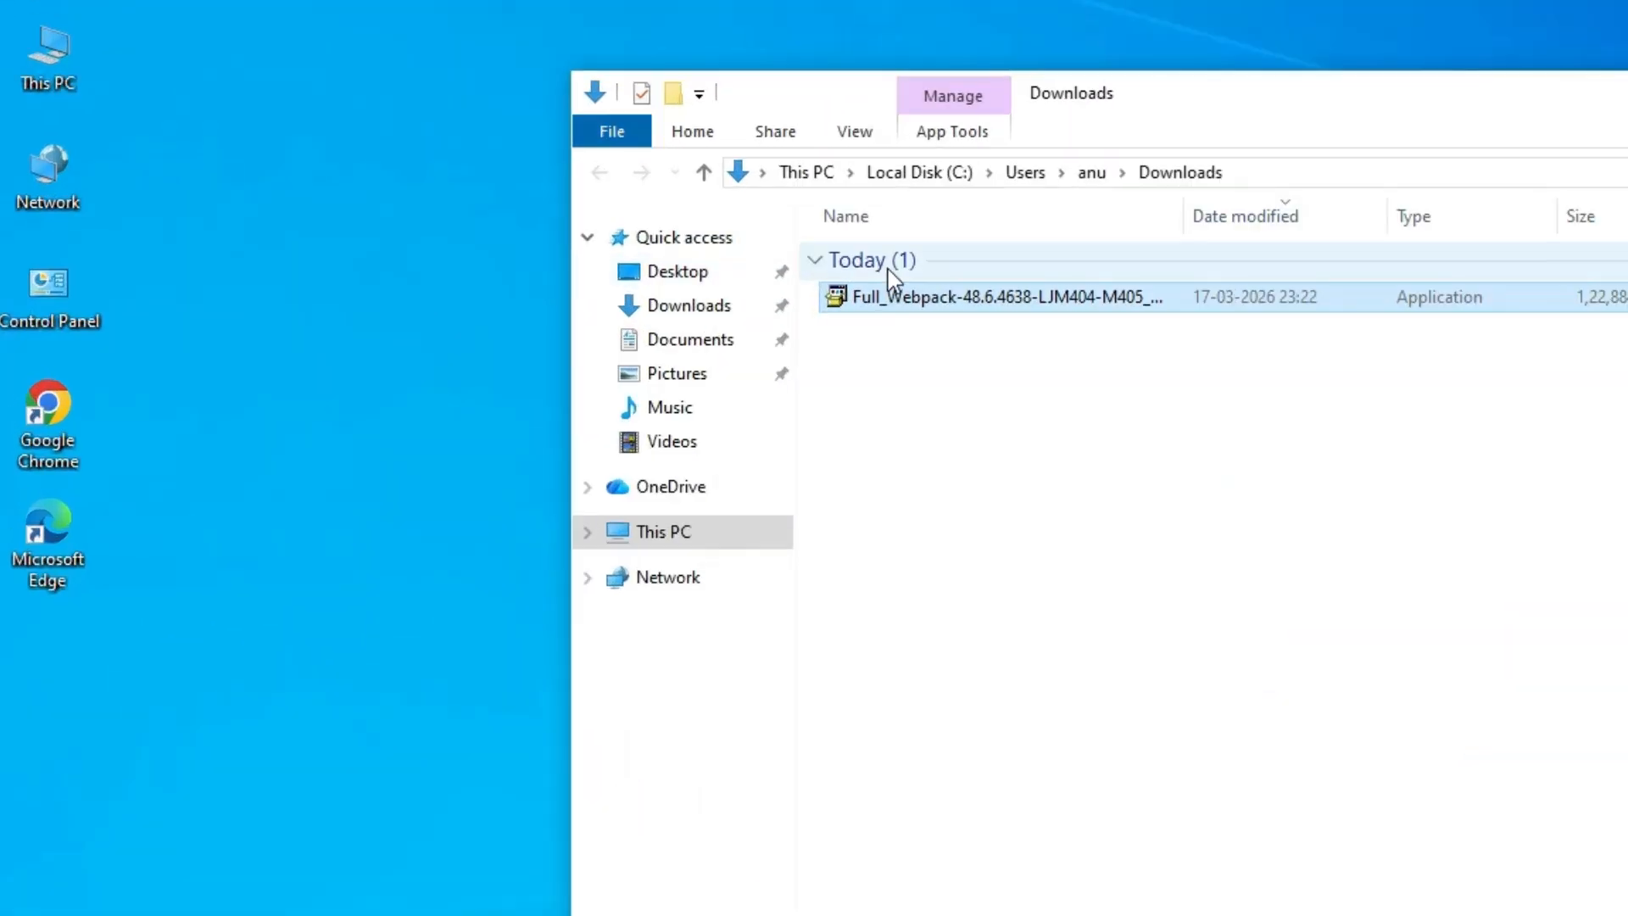
Move the downloaded Full_Webpack installer from Downloads to the desktop and close the folder window
{"action": "left_click_drag", "start_coordinate": [899, 298], "coordinate": [441, 403]}
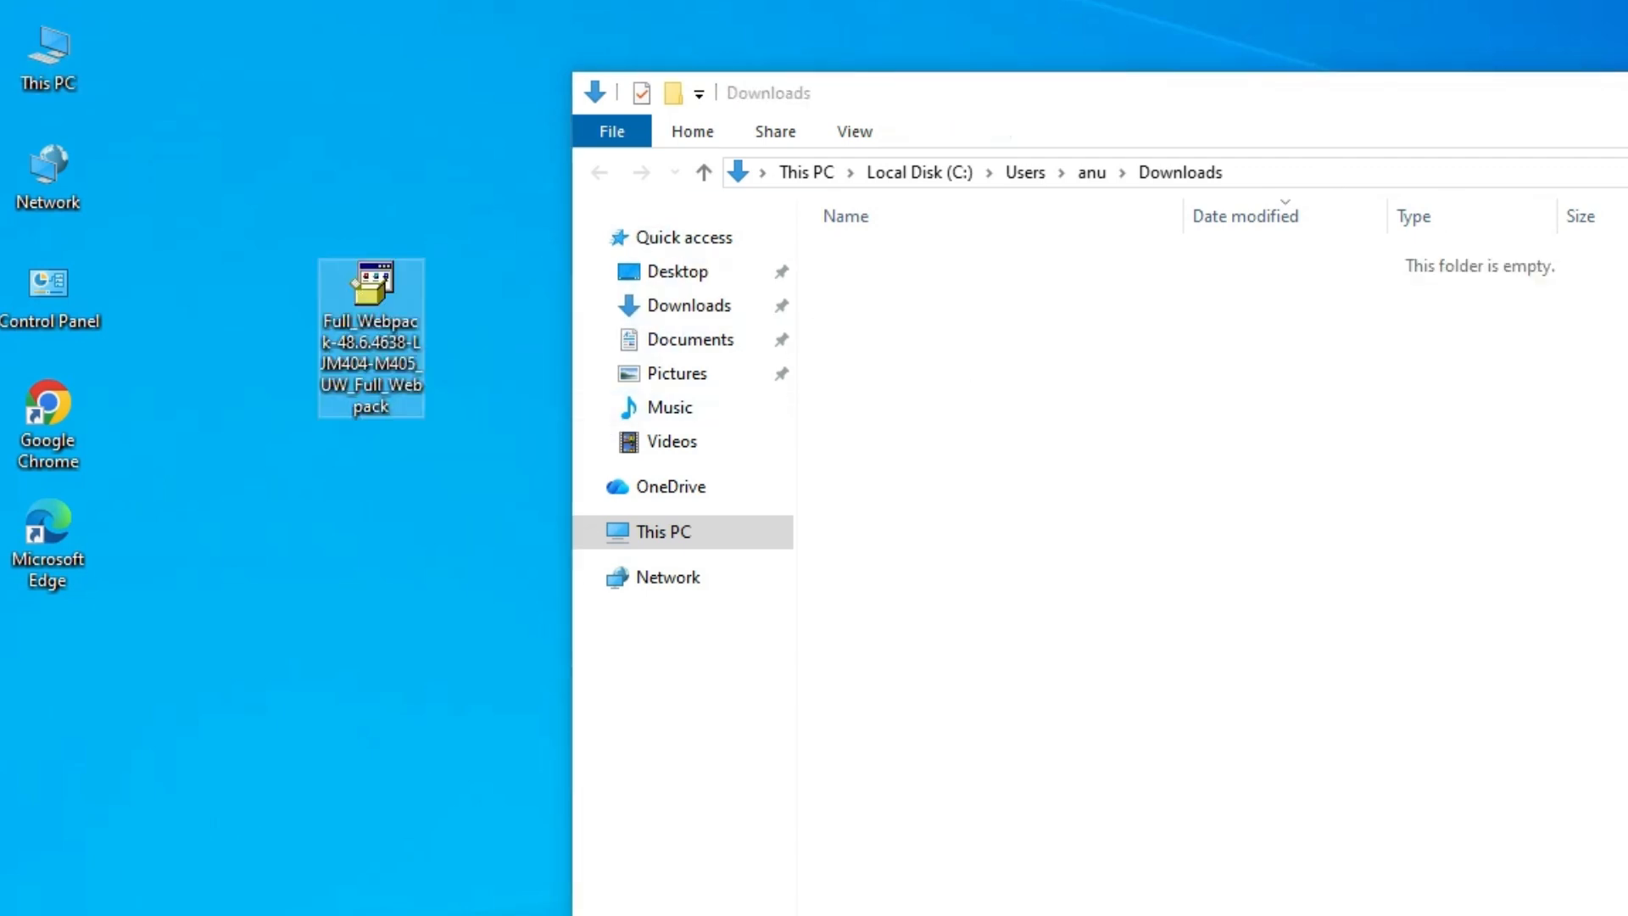
{"action": "left_click", "coordinate": [1286, 188]}
{"action": "left_click_drag", "start_coordinate": [233, 337], "coordinate": [158, 472]}
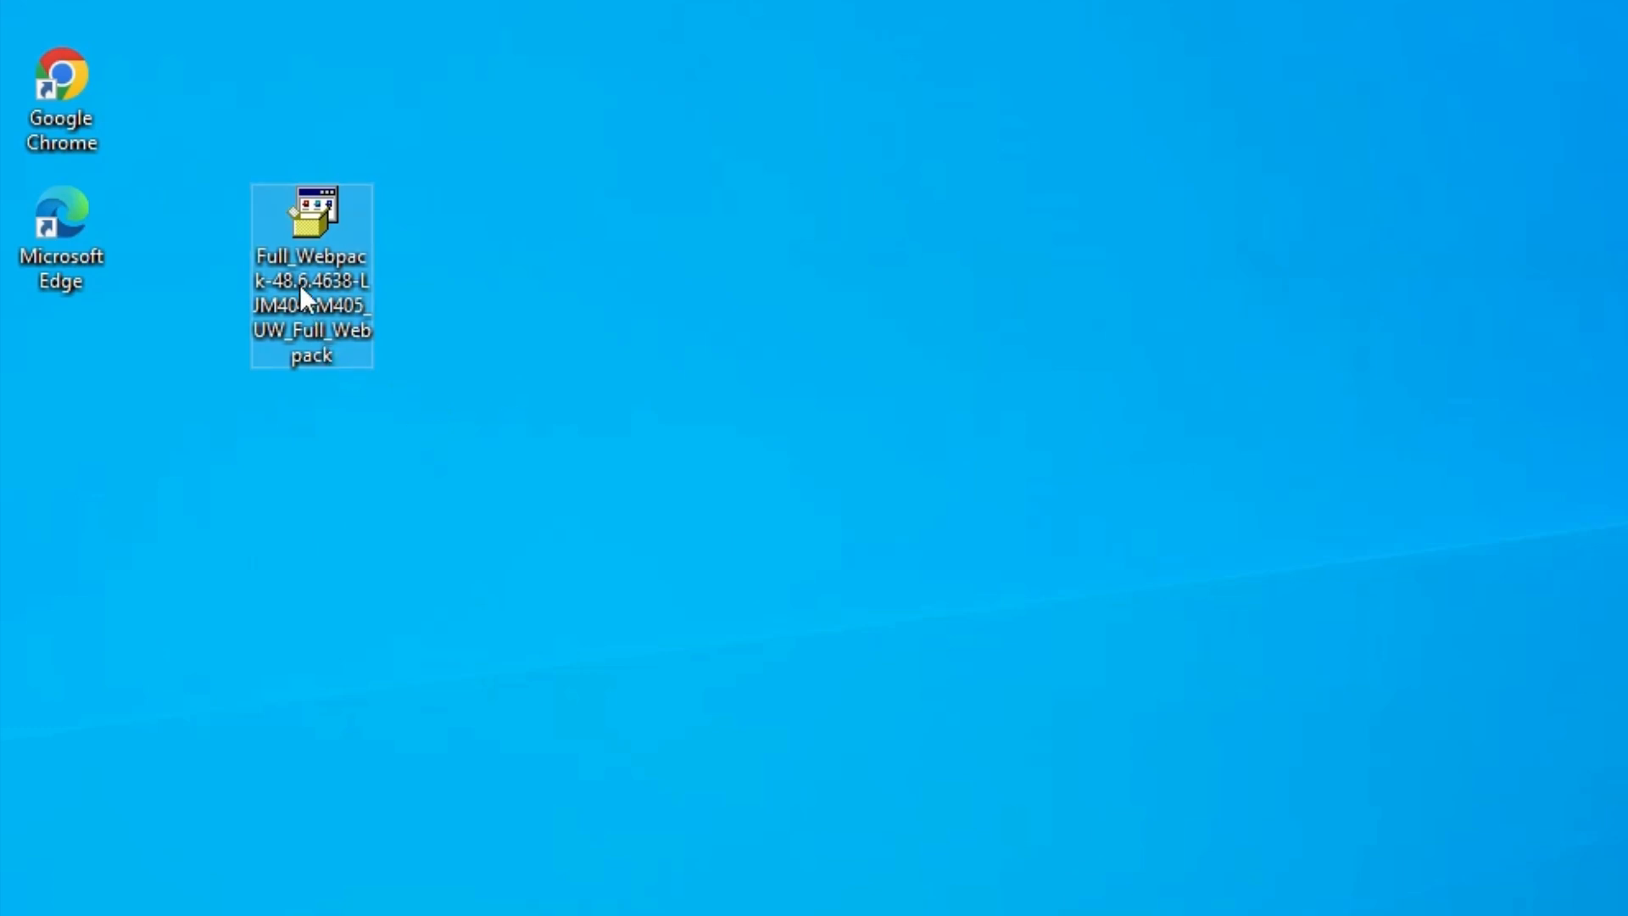
Extract the Full_Webpack installer's files with WinRAR into a folder of the same name on the desktop
{"action": "right_click", "coordinate": [324, 278]}
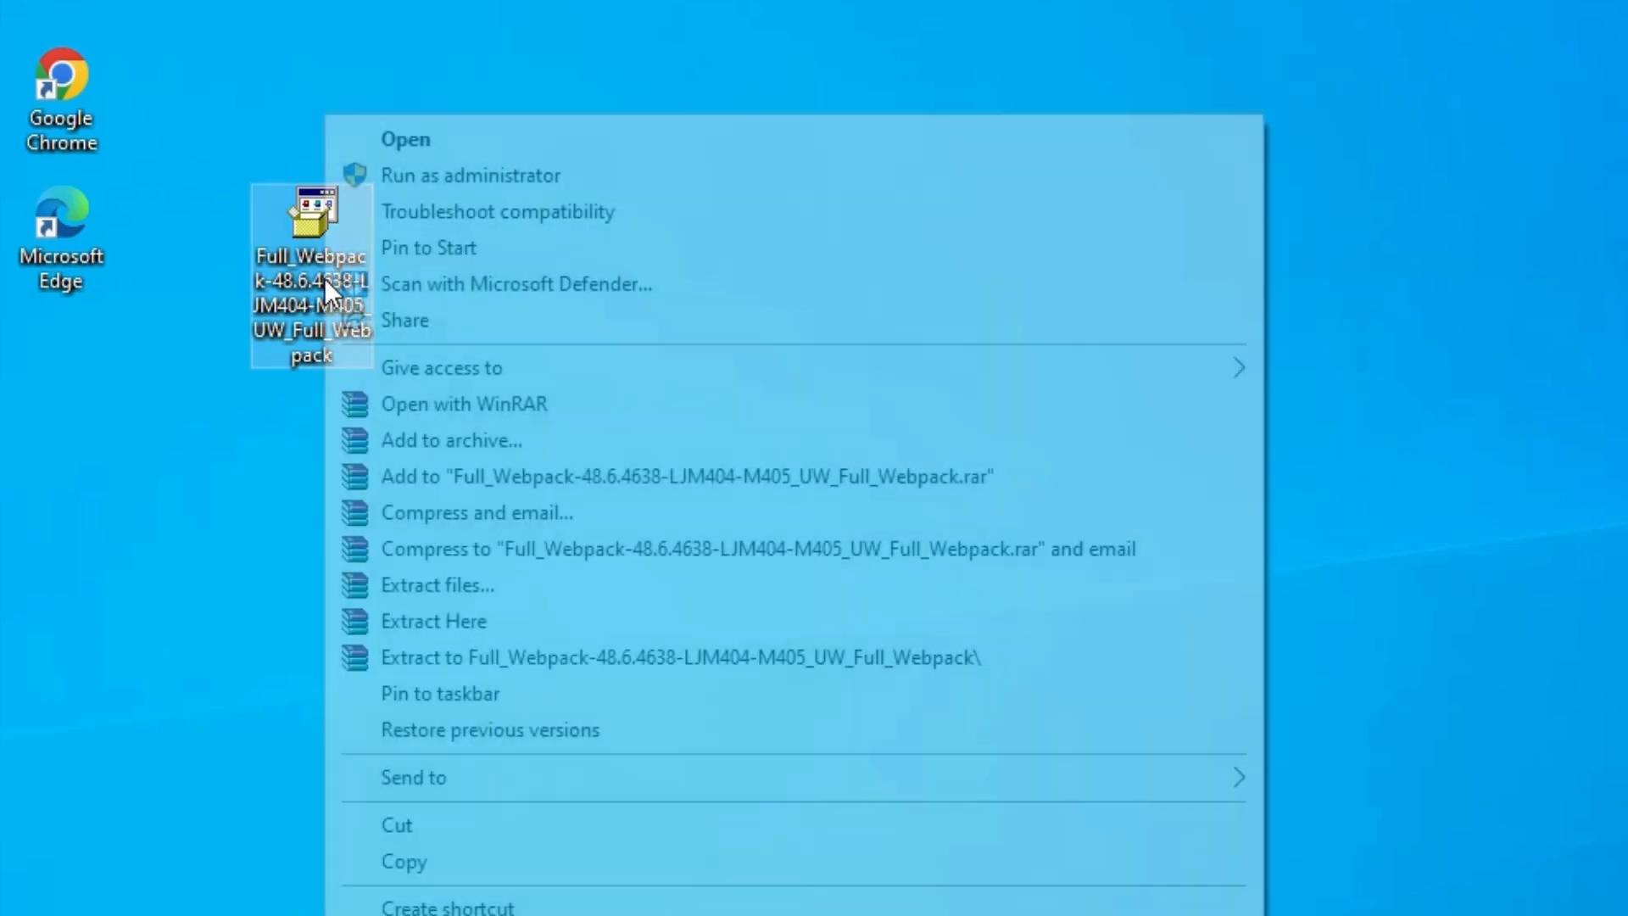
{"action": "left_click", "coordinate": [449, 578]}
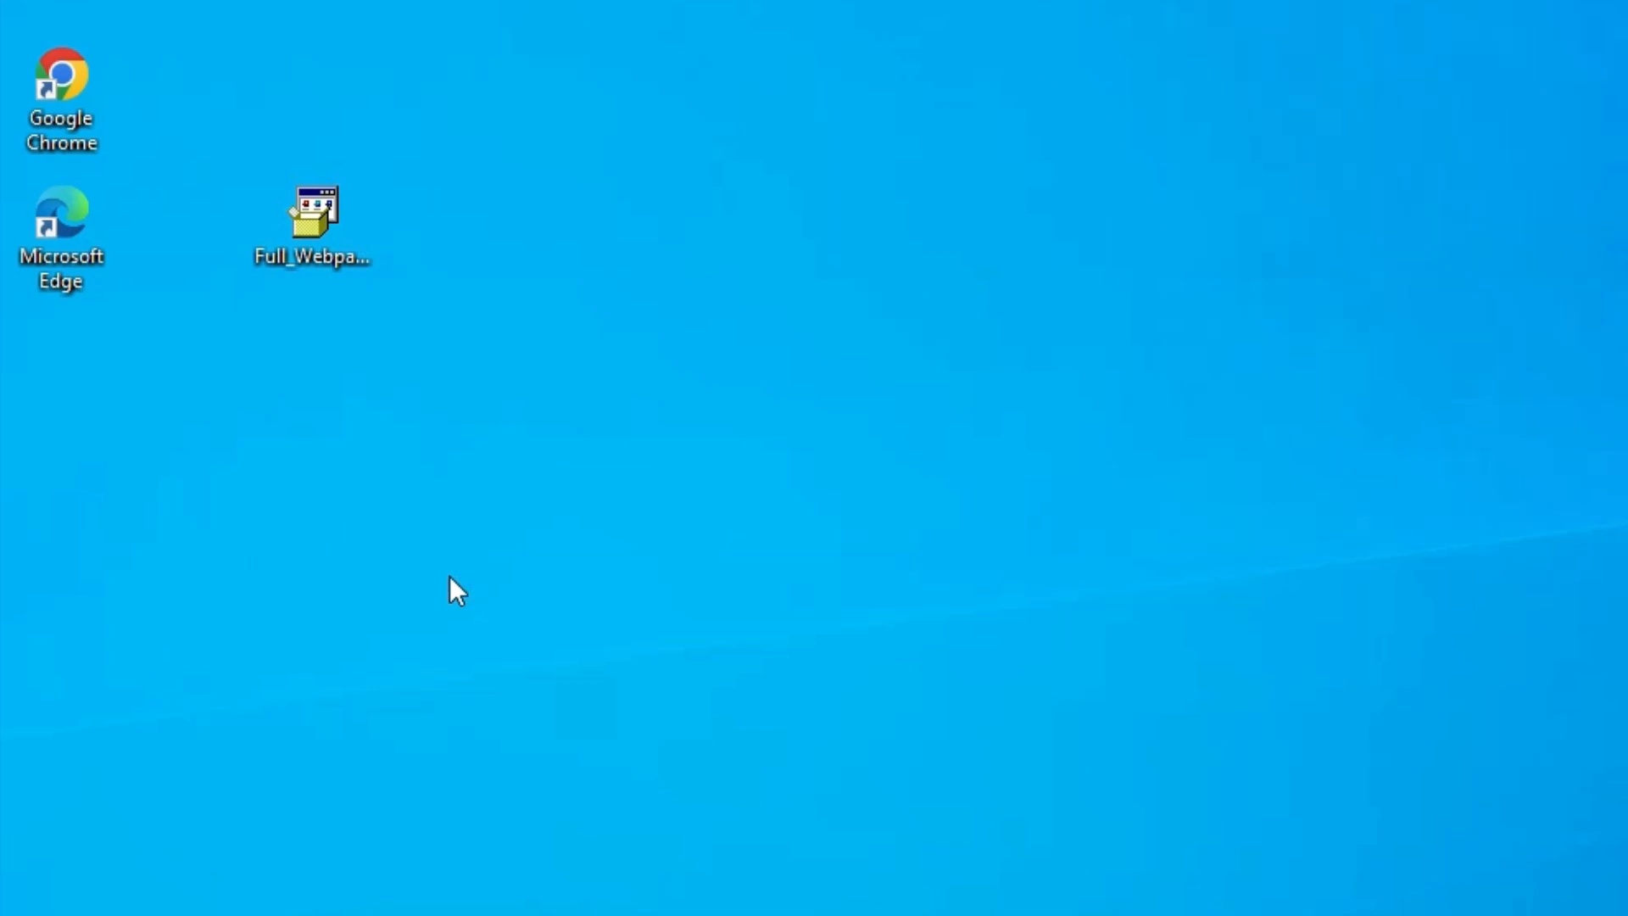
{"action": "left_click", "coordinate": [888, 765]}
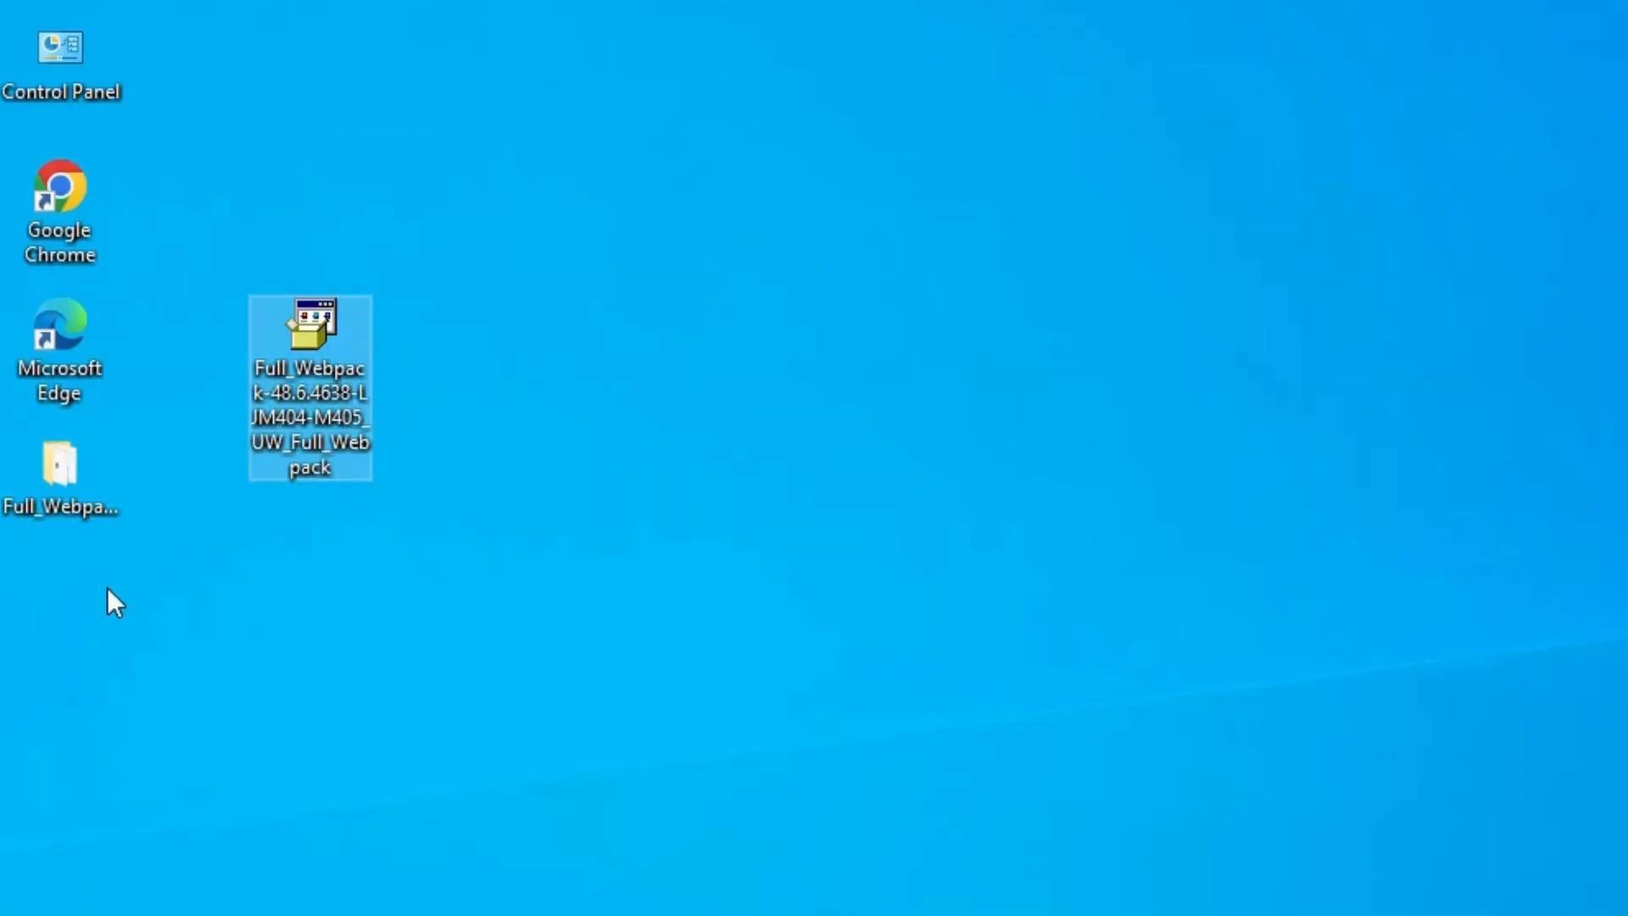
Place the extracted Full_Webpack folder beneath the installer on the desktop, look through its contents and close it
{"action": "left_click", "coordinate": [64, 492]}
{"action": "left_click_drag", "start_coordinate": [81, 493], "coordinate": [314, 492]}
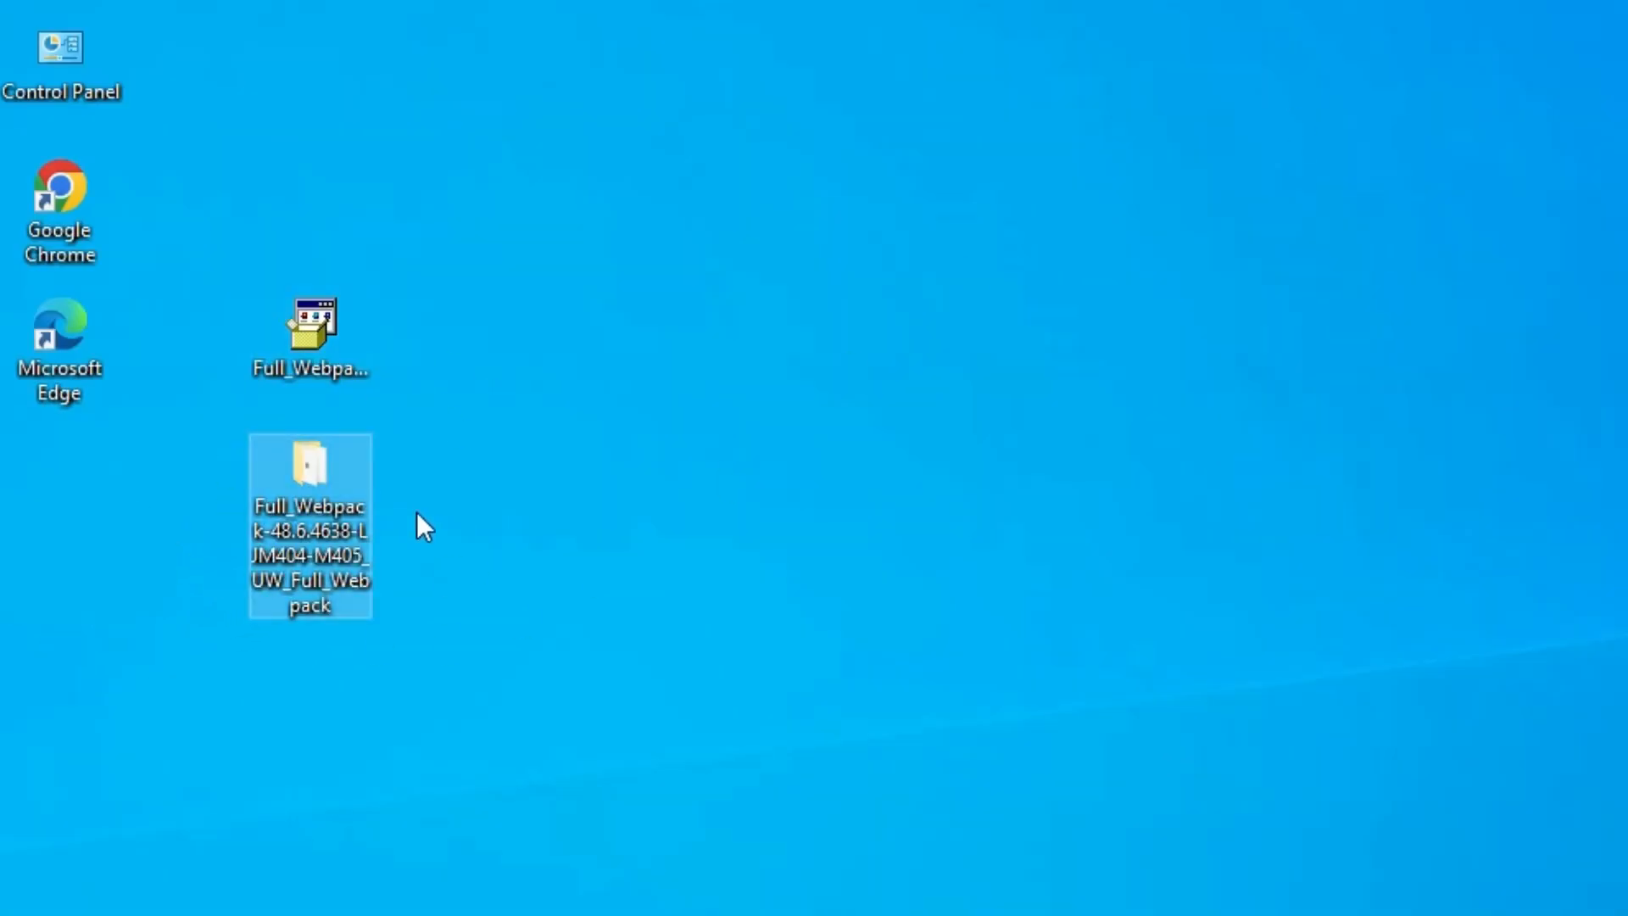
{"action": "double_click", "coordinate": [342, 491]}
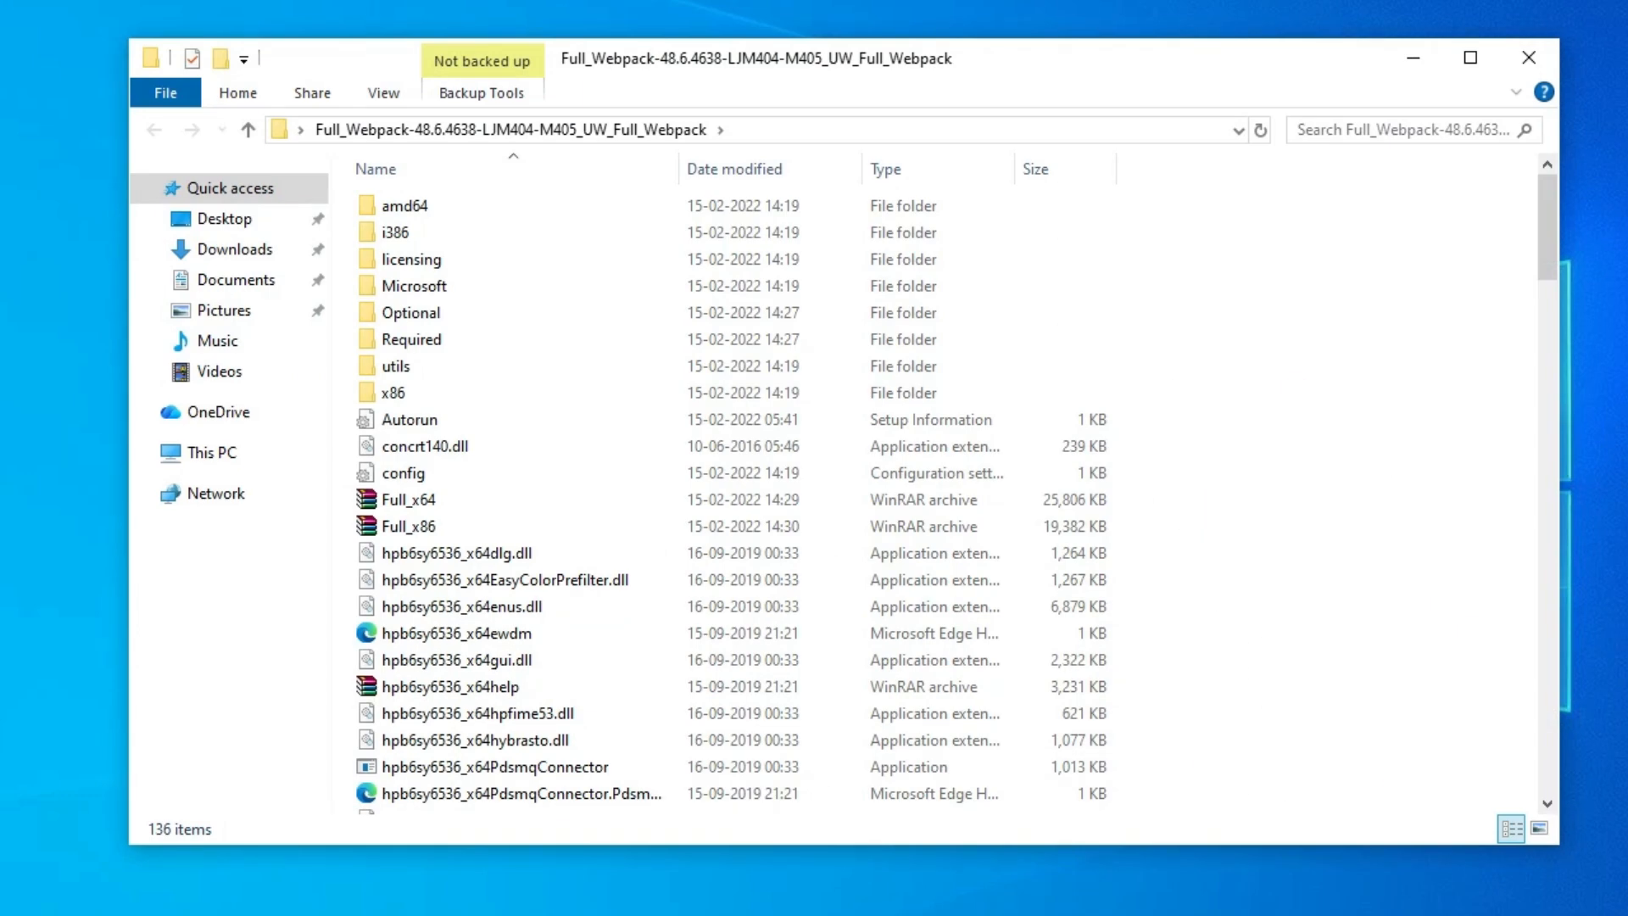
{"action": "left_click", "coordinate": [1553, 54]}
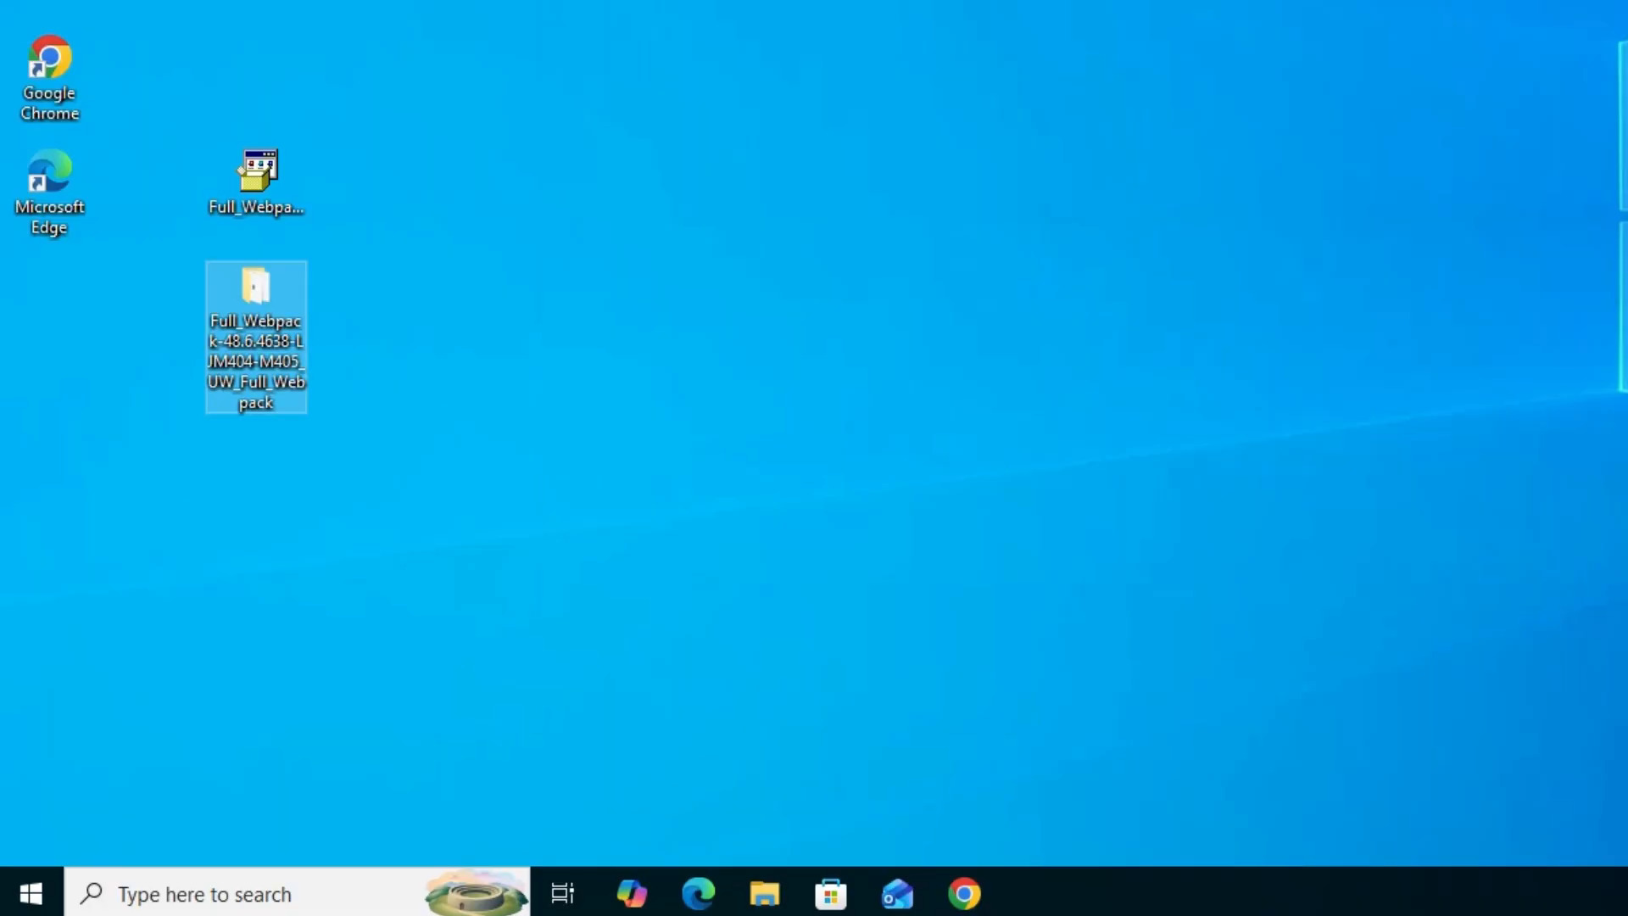
Open the Printers & scanners settings, start adding a printer that isn't listed, and close the Settings window behind the wizard
{"action": "left_click", "coordinate": [39, 902]}
{"action": "type", "text": "pr"}
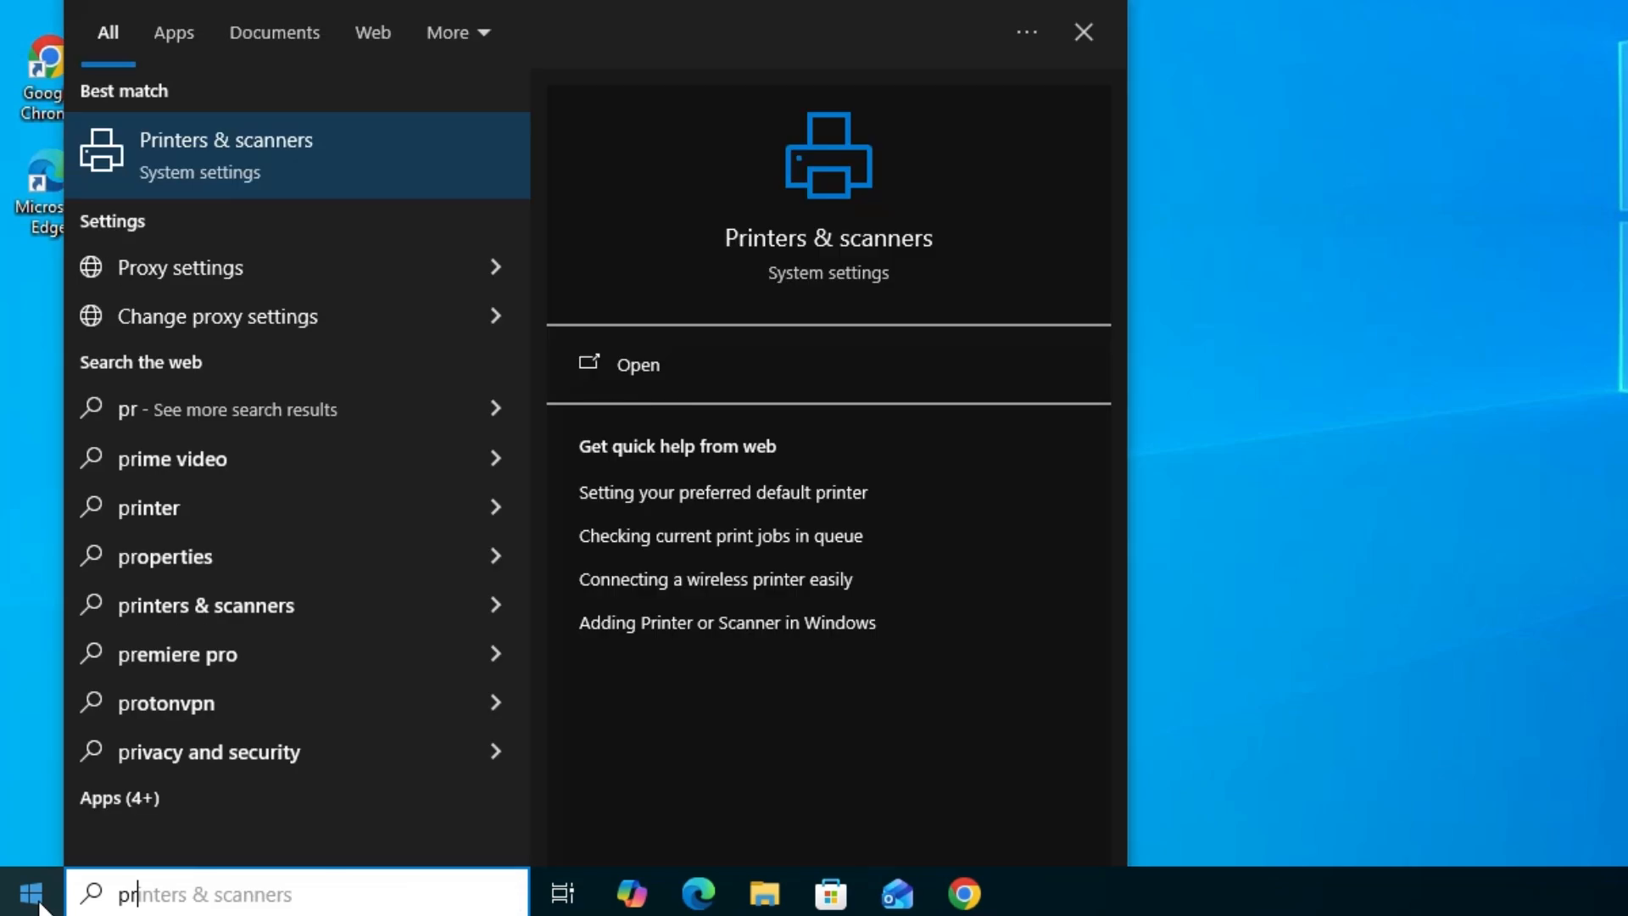
{"action": "left_click", "coordinate": [304, 180]}
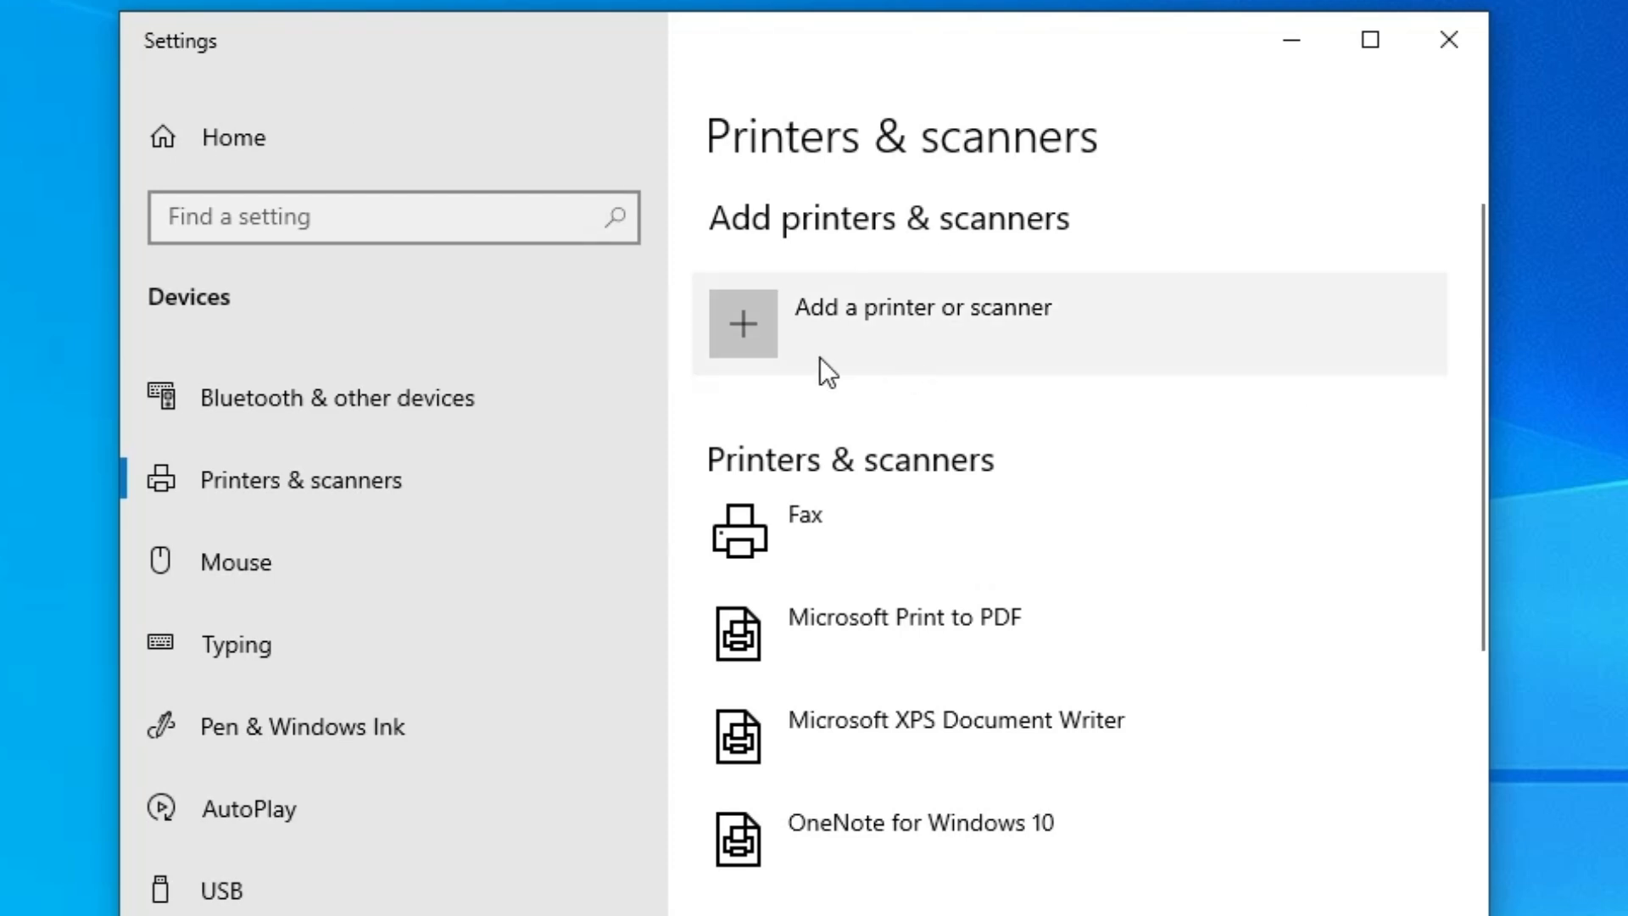
{"action": "left_click", "coordinate": [890, 332]}
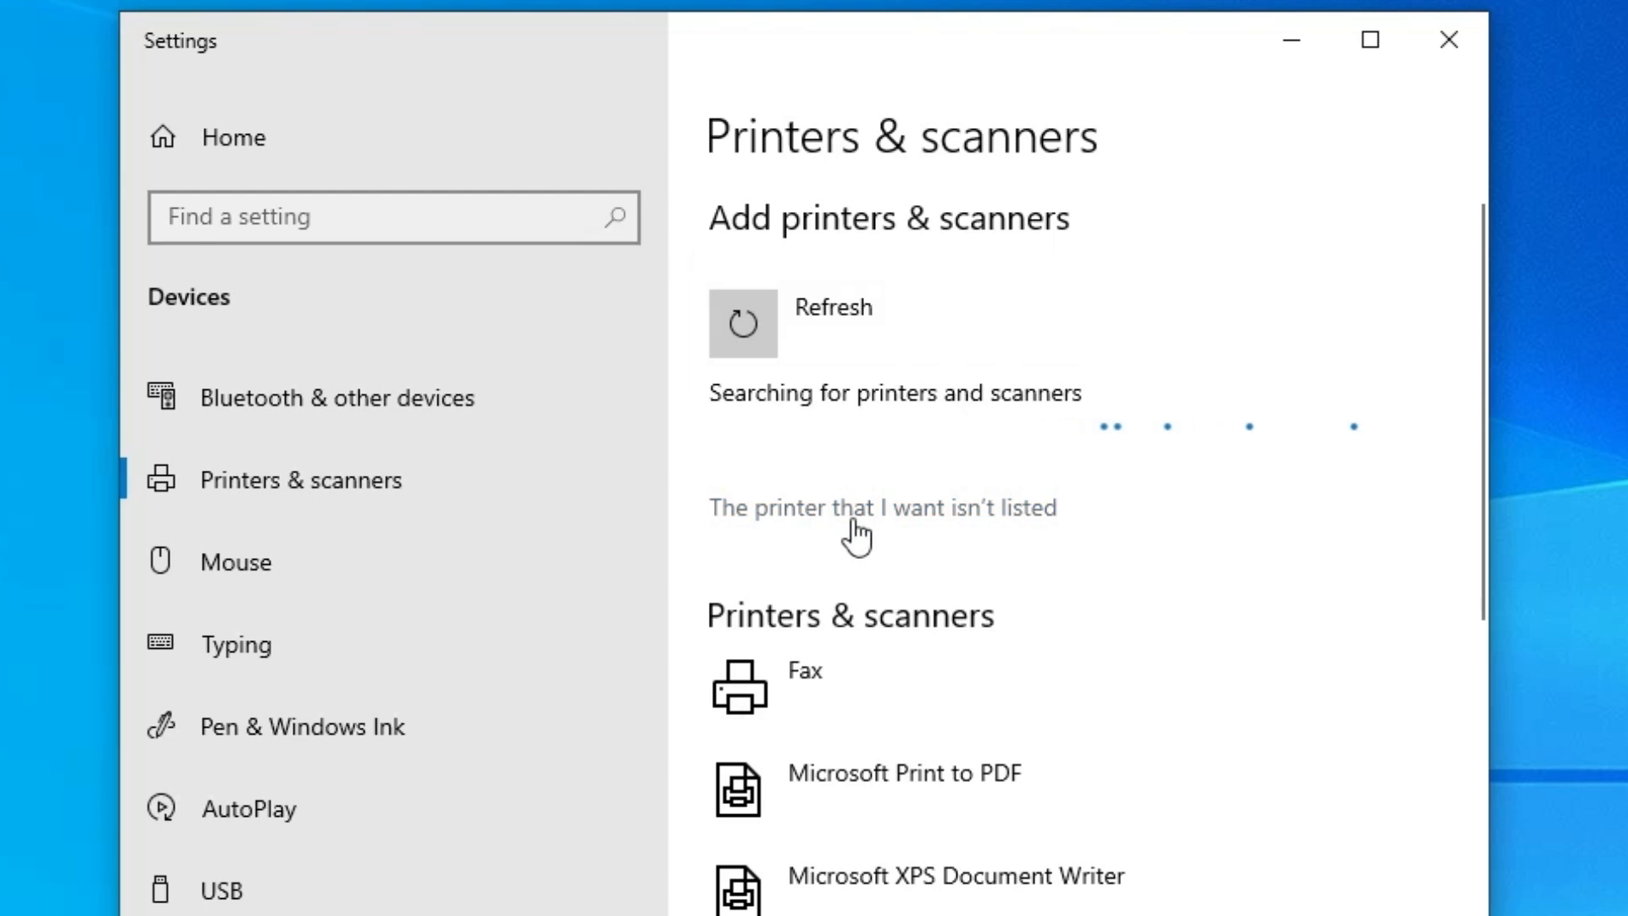
{"action": "left_click", "coordinate": [1002, 511]}
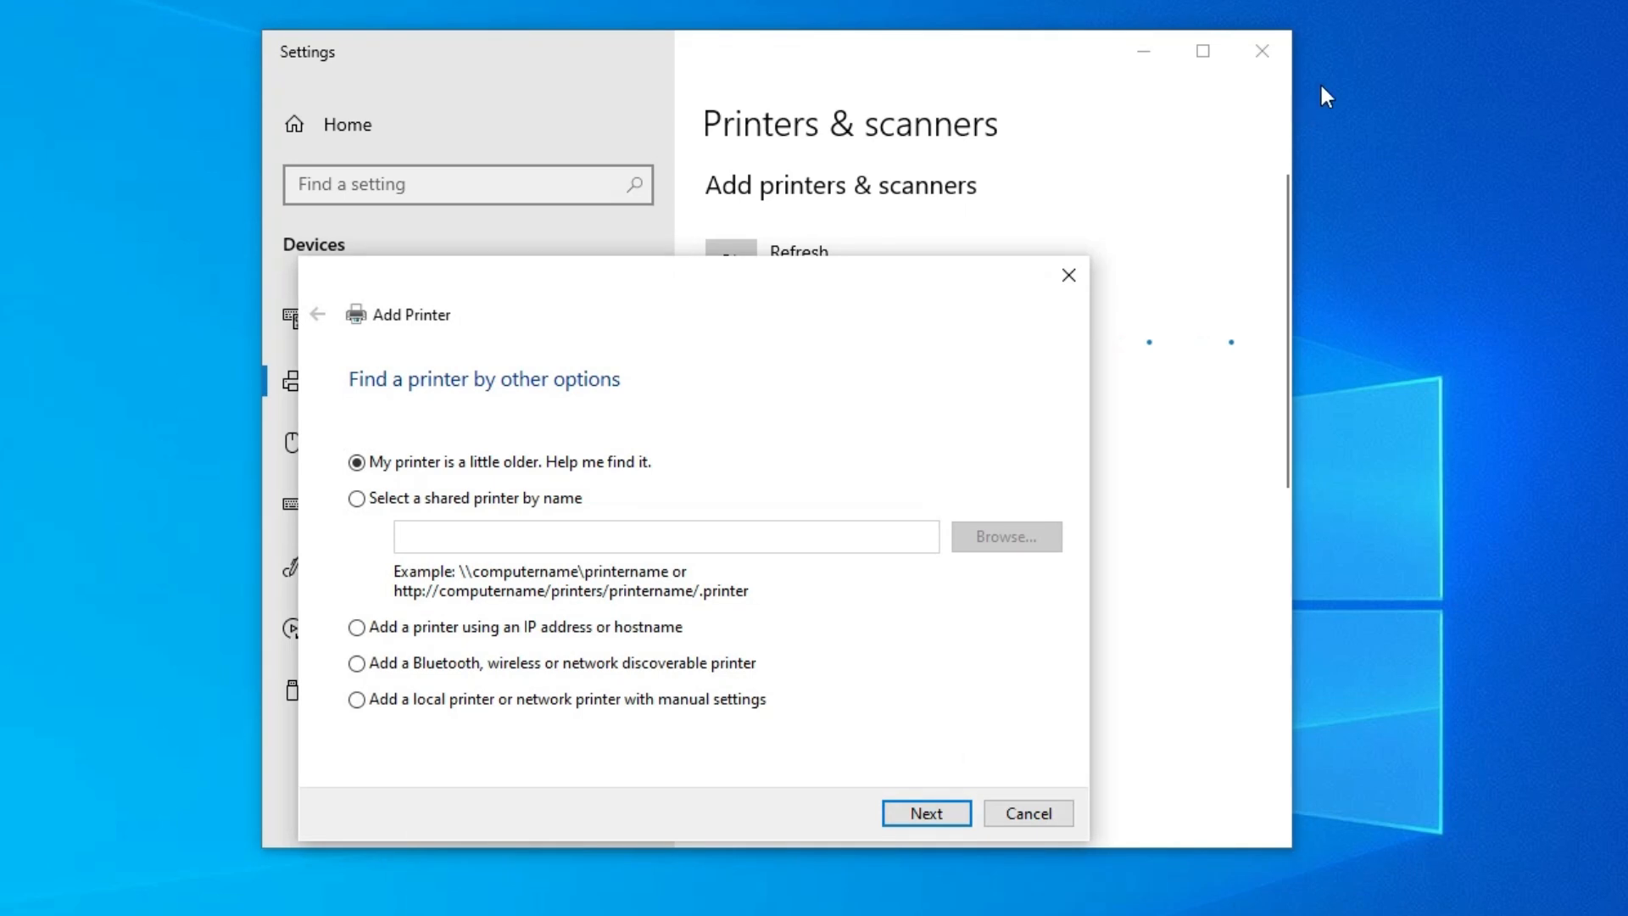
{"action": "left_click", "coordinate": [1449, 40]}
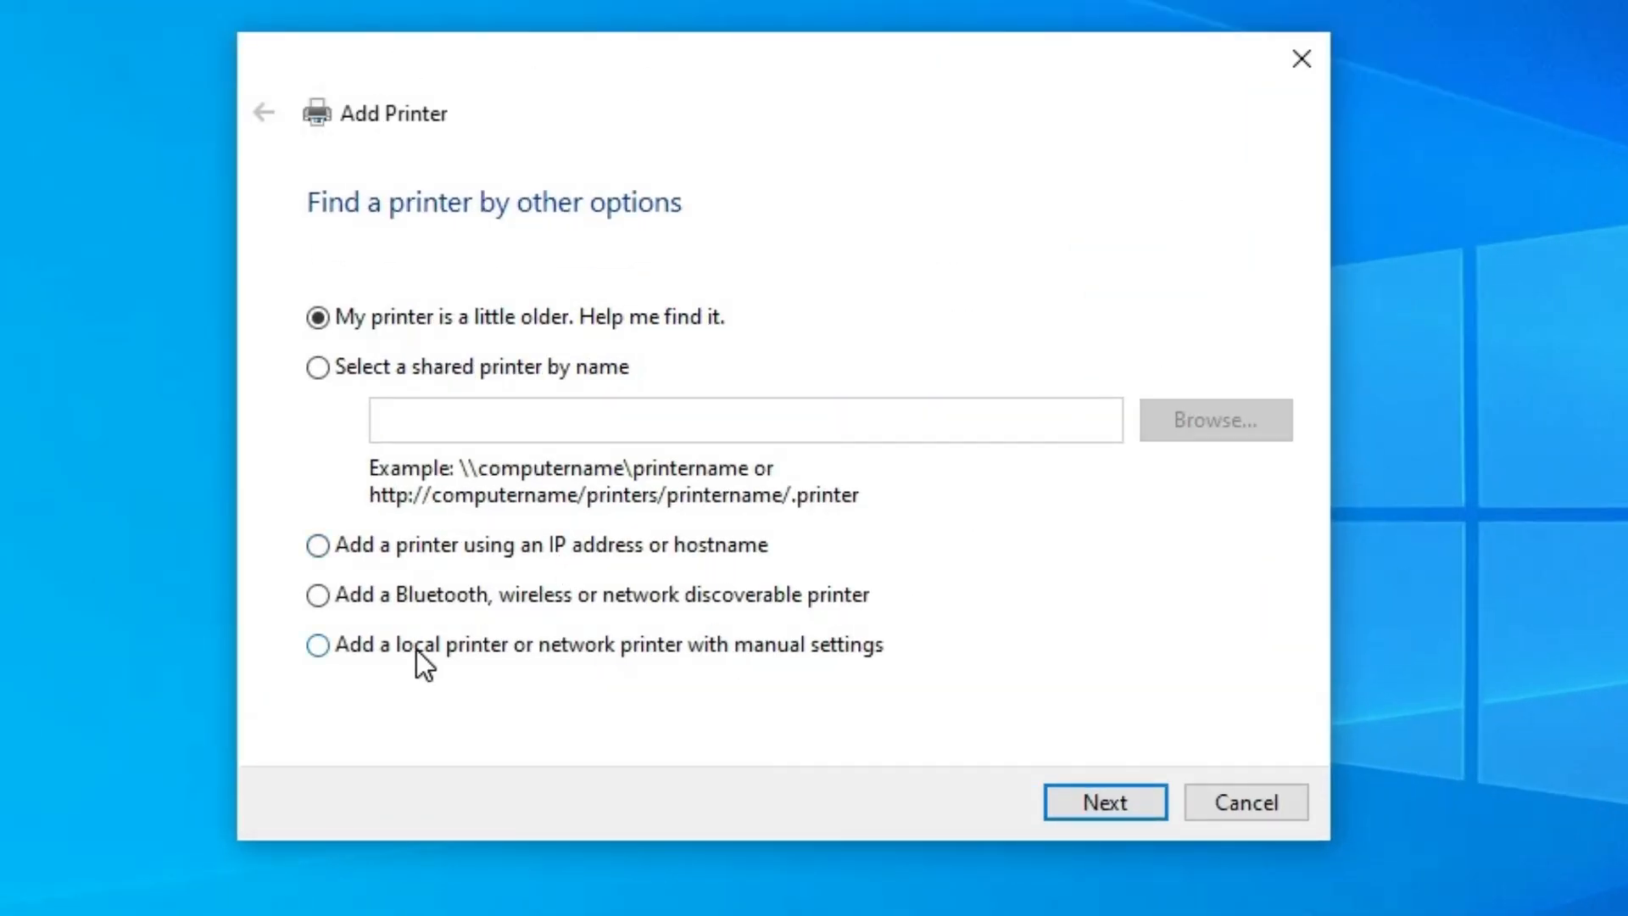
Choose to add a local printer with manual settings, using the existing port USB_001 (Local Port), and continue to driver selection
{"action": "left_click", "coordinate": [523, 648]}
{"action": "left_click", "coordinate": [1120, 795]}
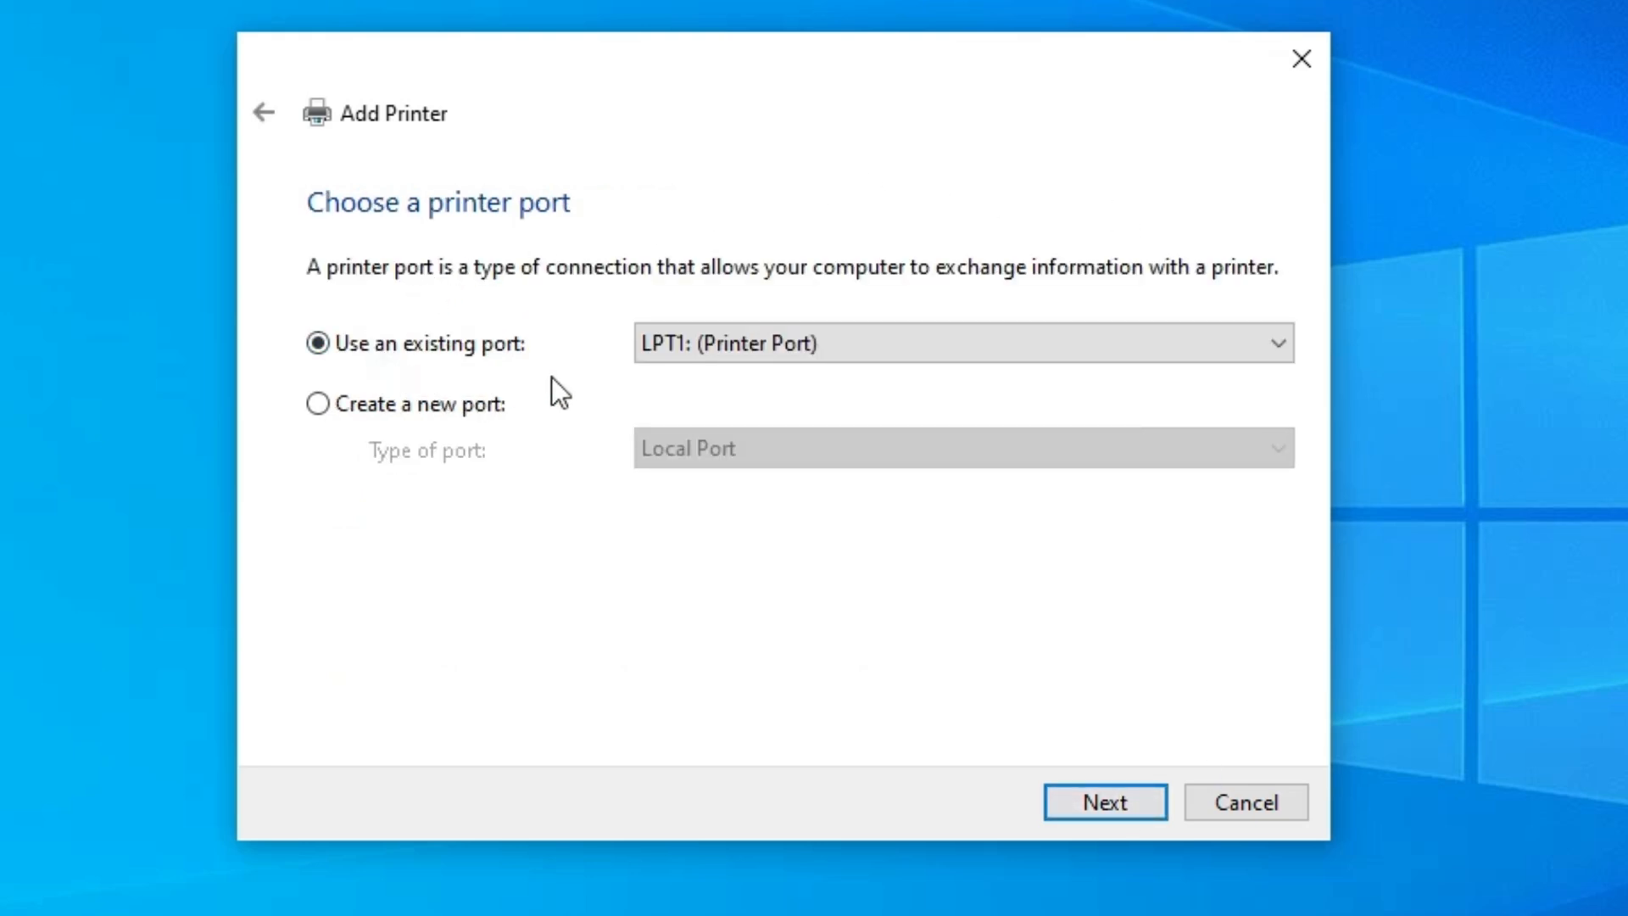
{"action": "left_click", "coordinate": [859, 339]}
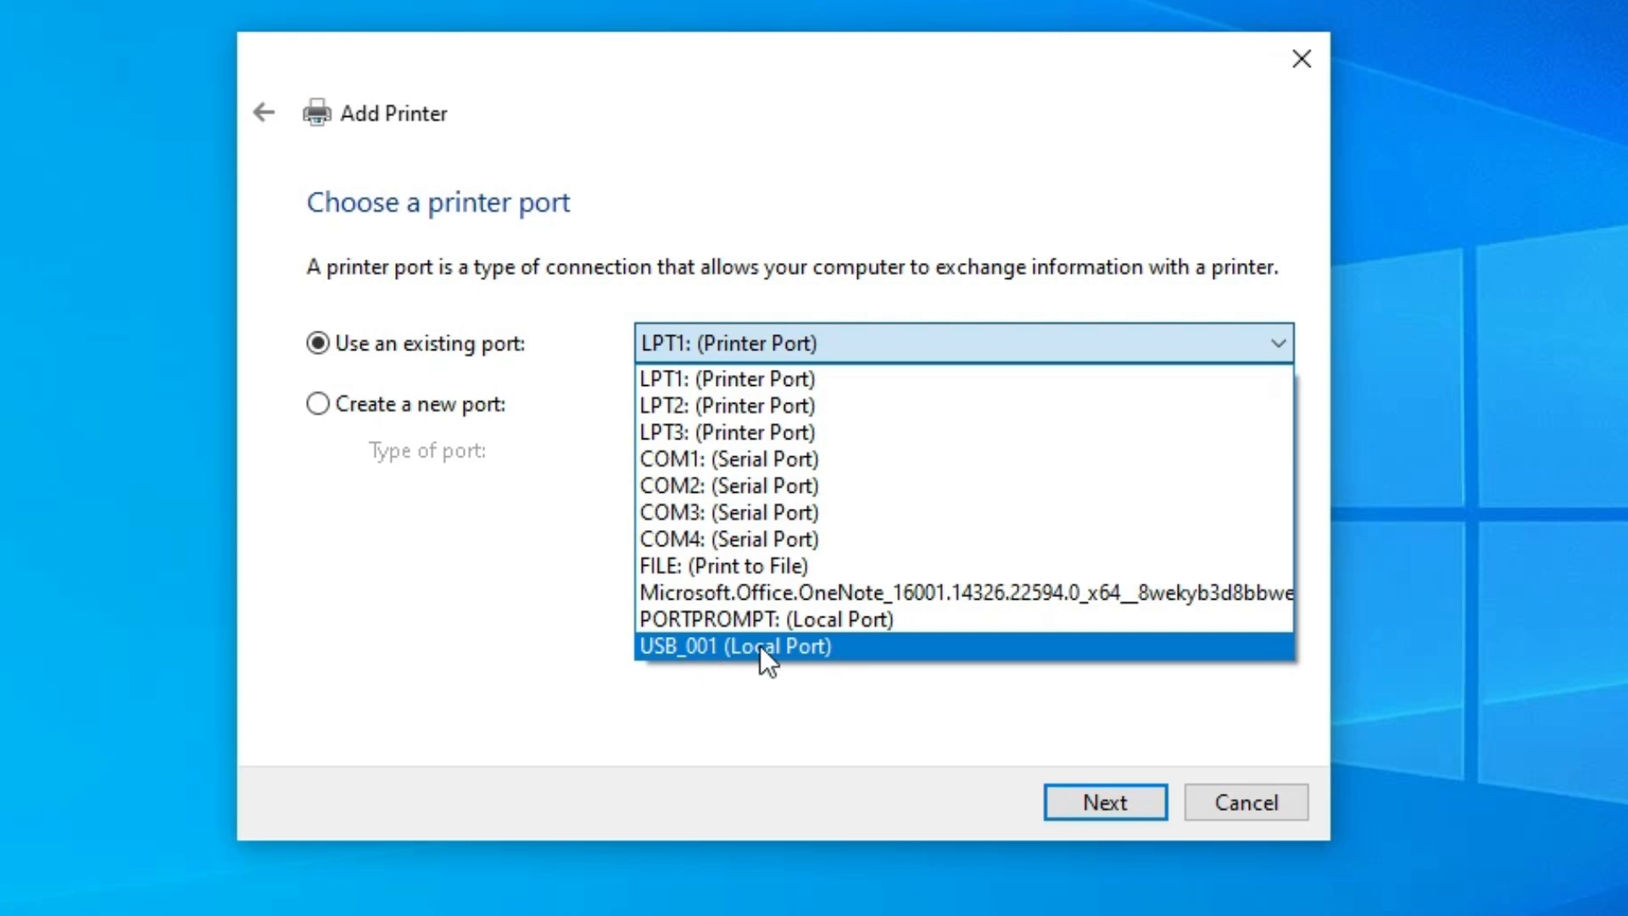
{"action": "left_click", "coordinate": [812, 645]}
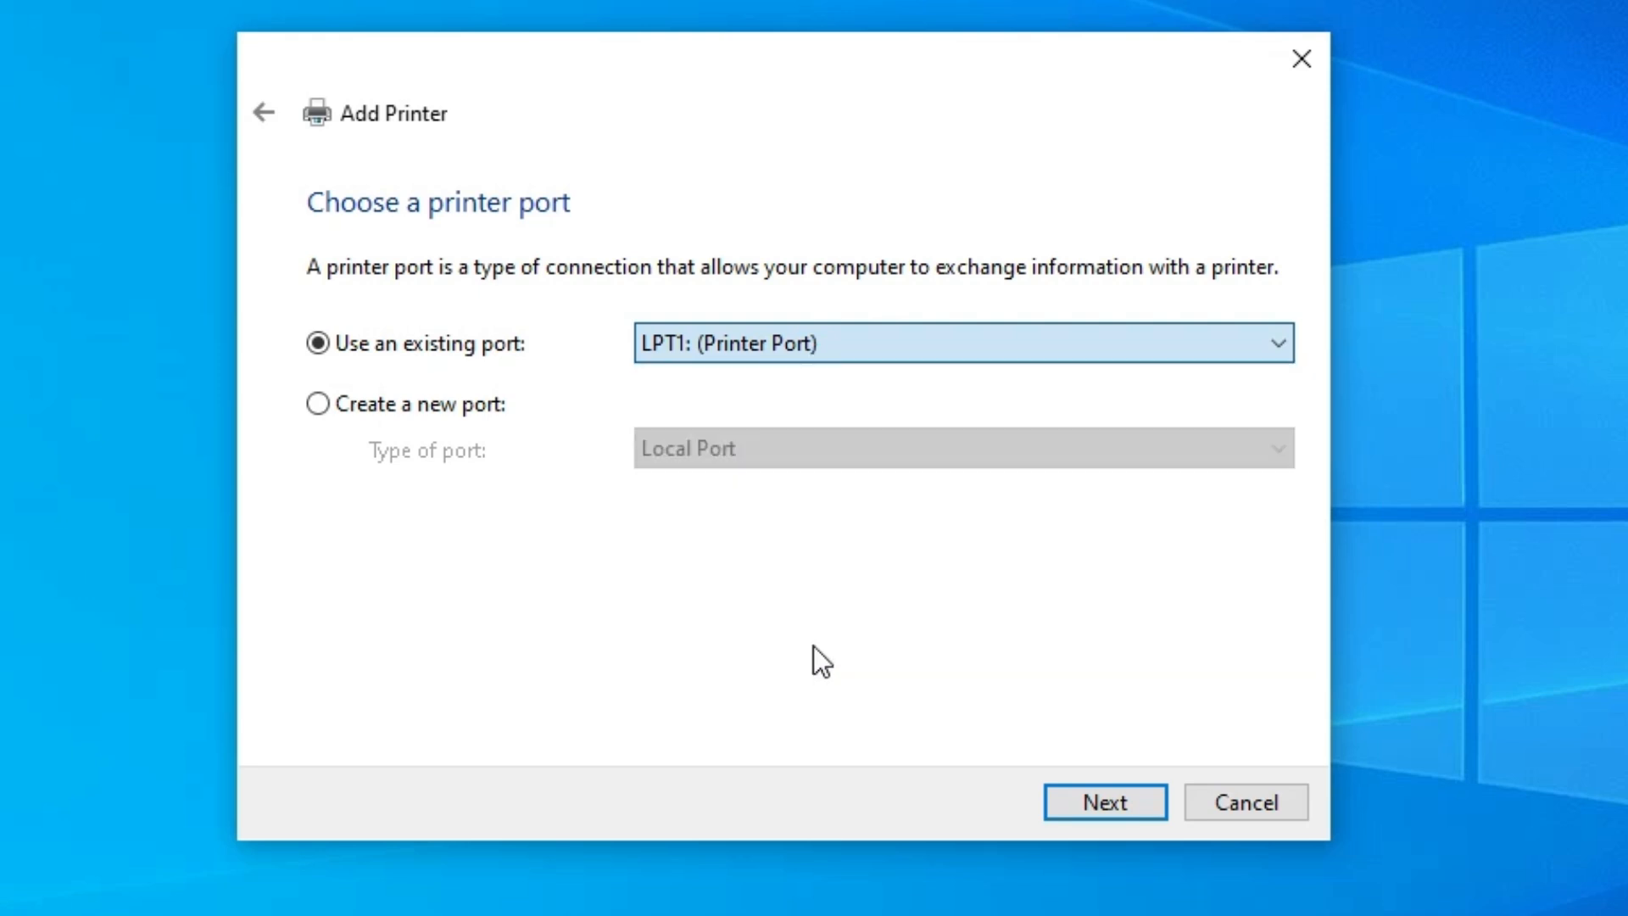
{"action": "left_click", "coordinate": [1147, 797]}
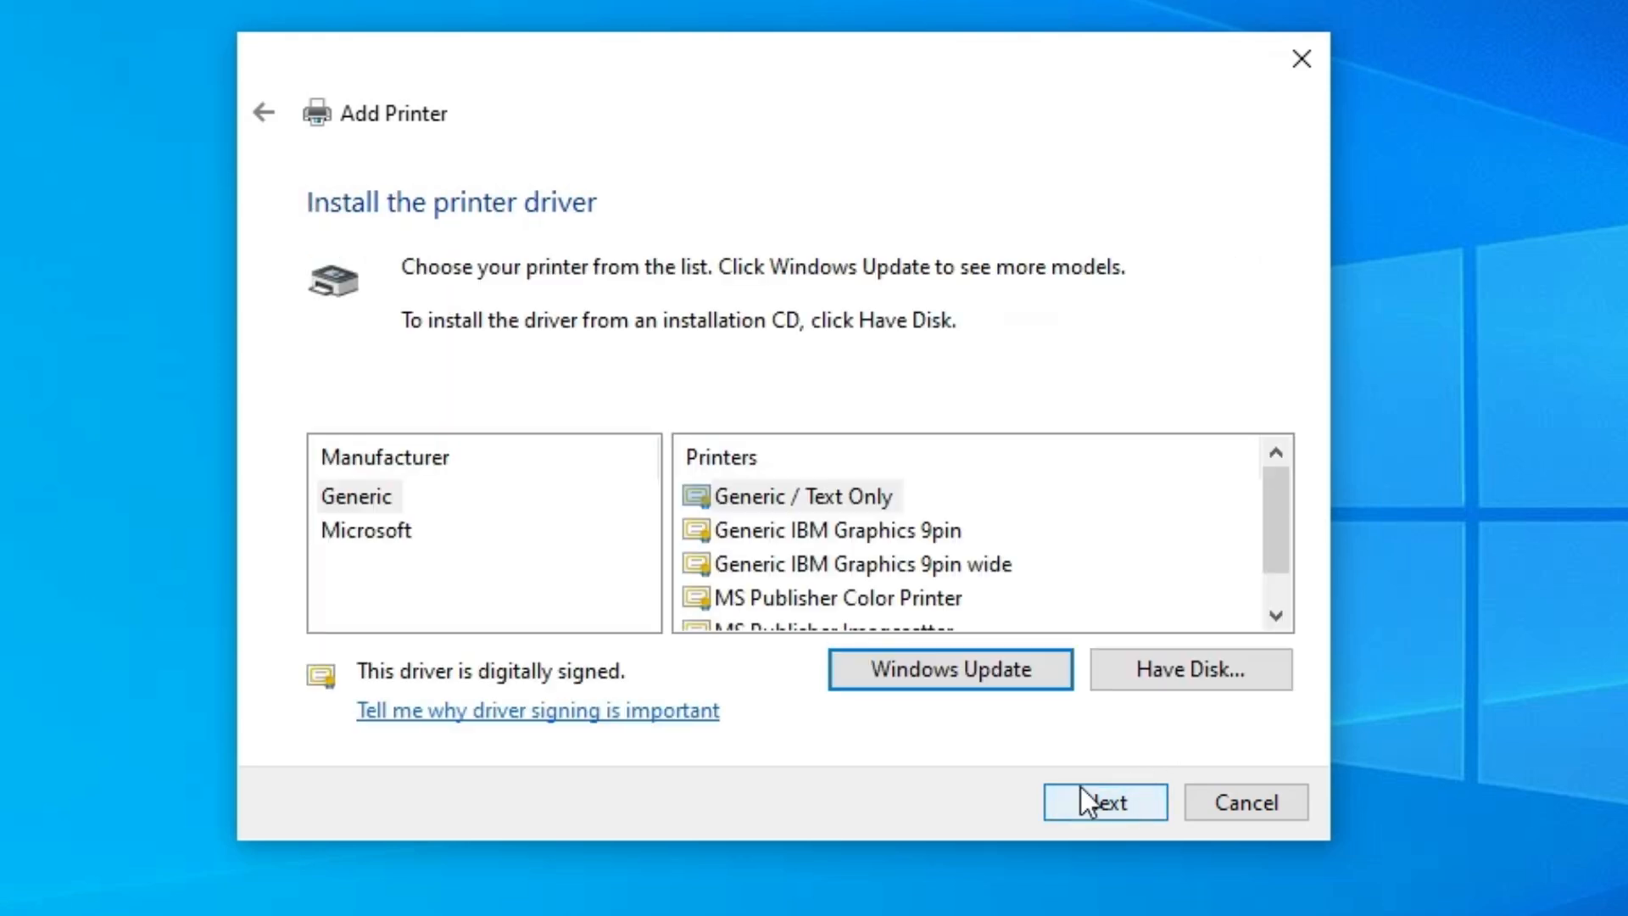
Load the driver from disk using Autorun.inf in the desktop's Full_Webpack folder, and choose HP LaserJet Pro M404-M405 PCL 6 (V3)
{"action": "left_click", "coordinate": [1216, 669]}
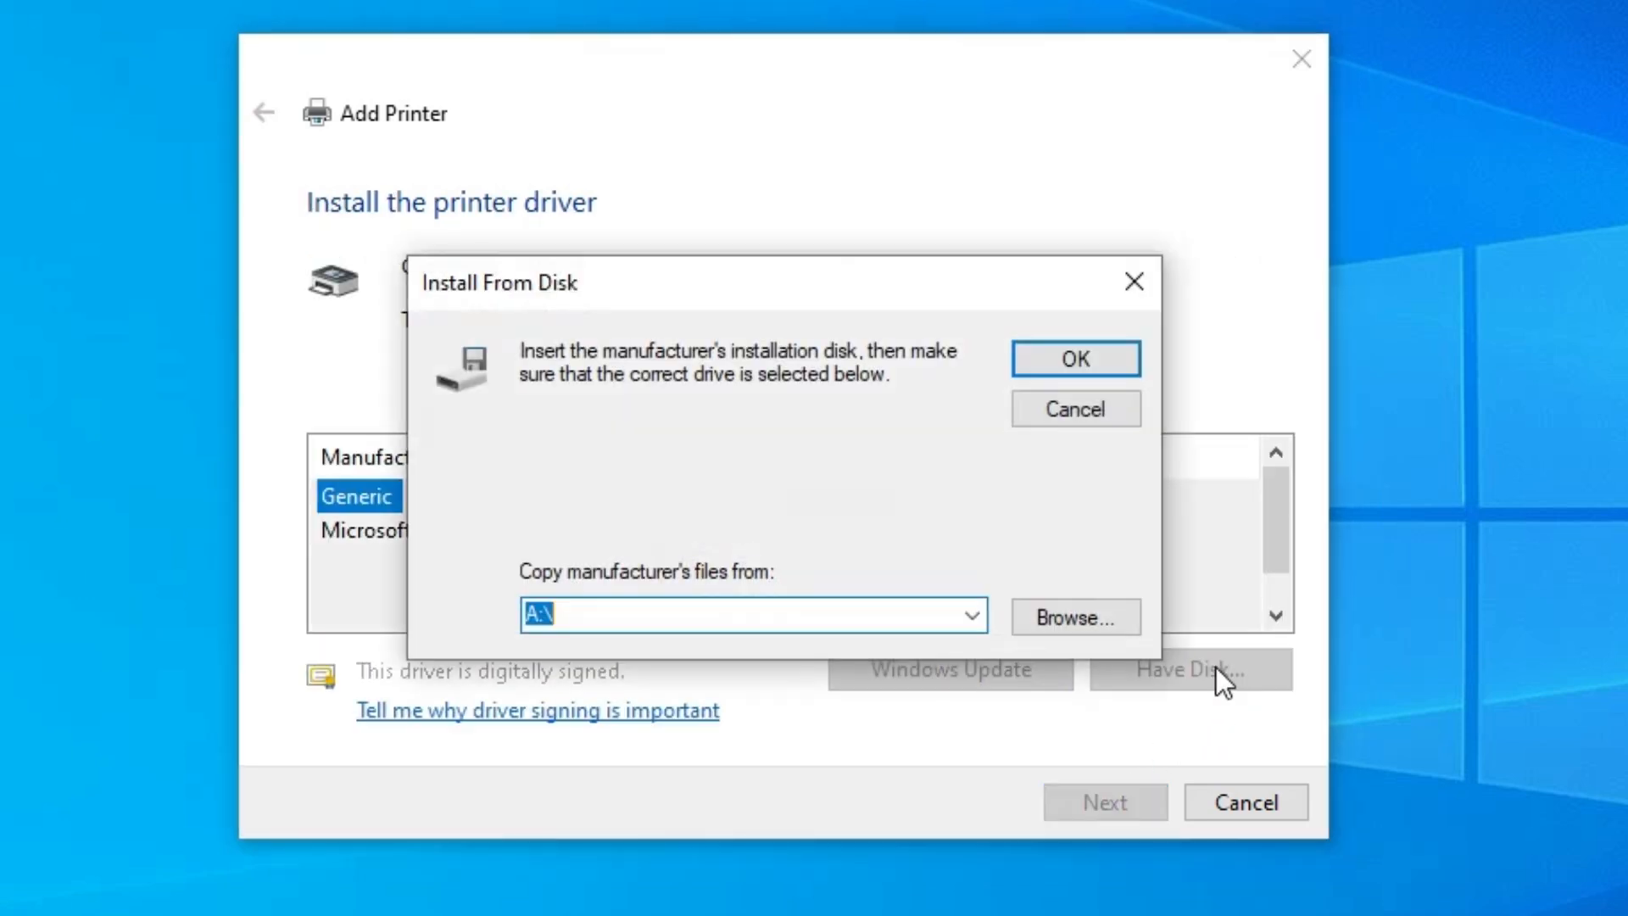
{"action": "left_click", "coordinate": [1132, 622]}
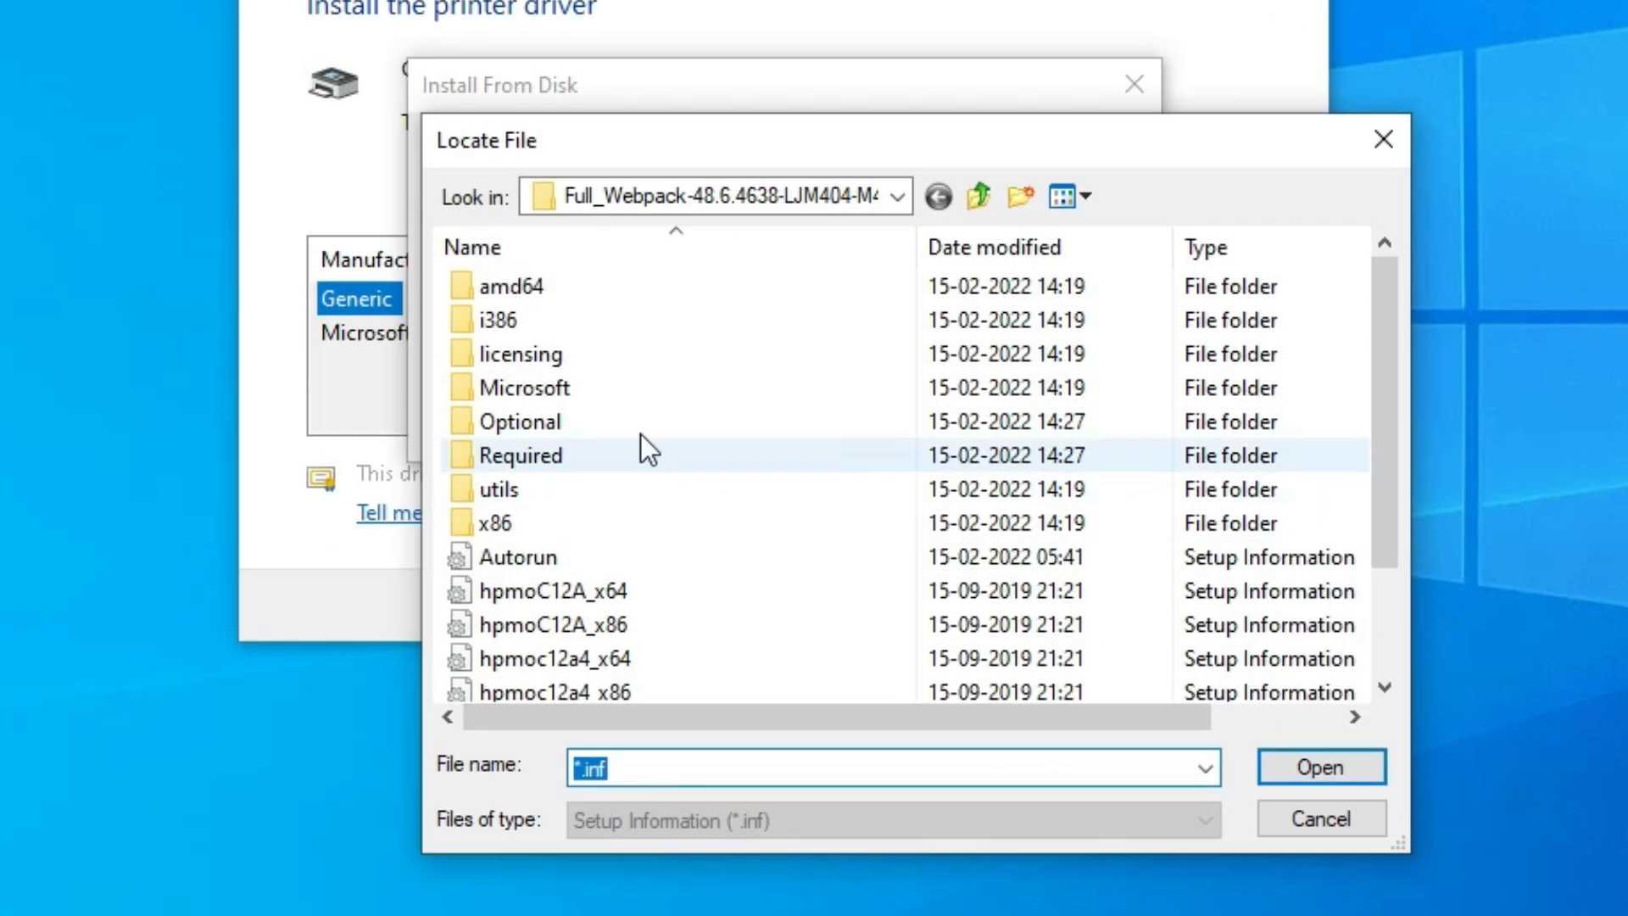
{"action": "left_click", "coordinate": [704, 193]}
{"action": "left_click", "coordinate": [594, 260]}
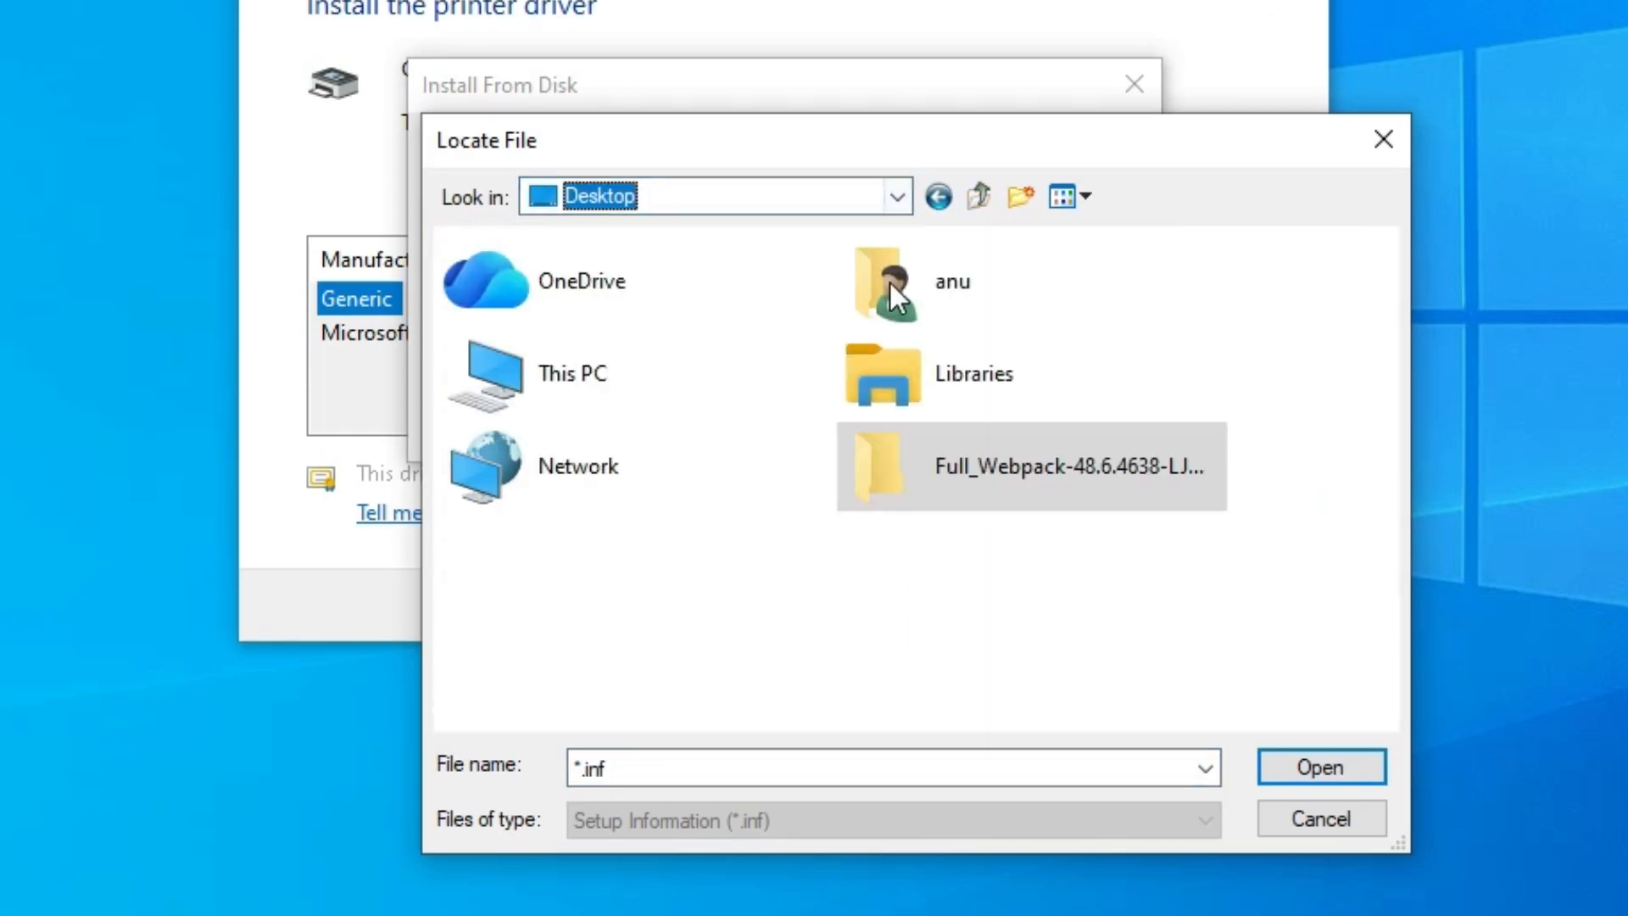
{"action": "left_click", "coordinate": [936, 480]}
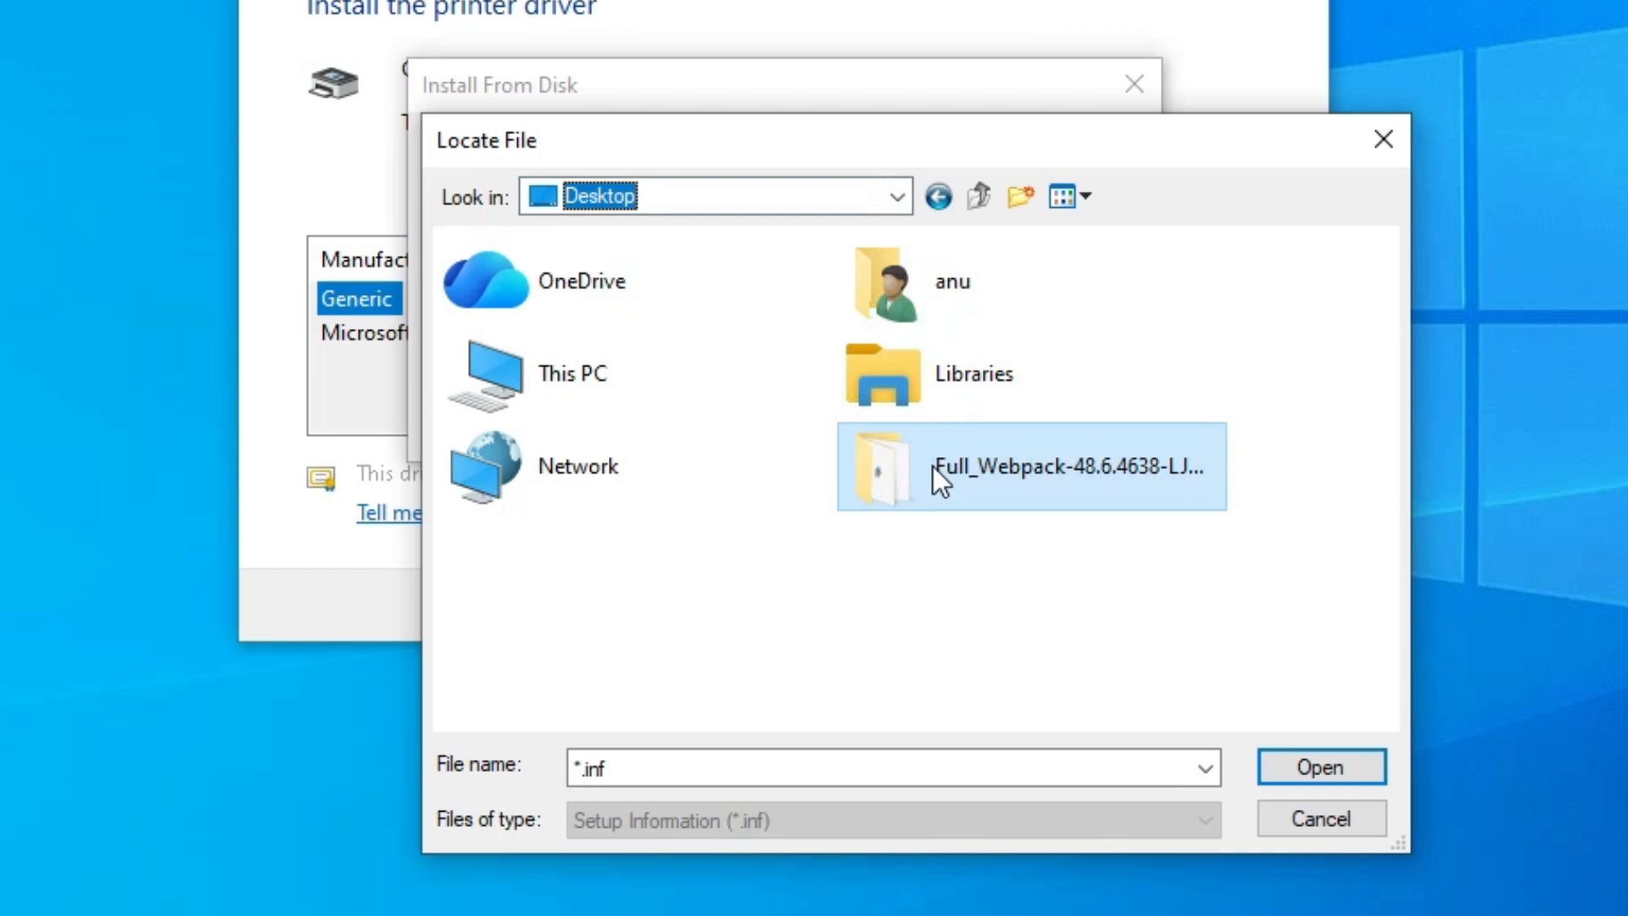
{"action": "double_click", "coordinate": [1020, 475]}
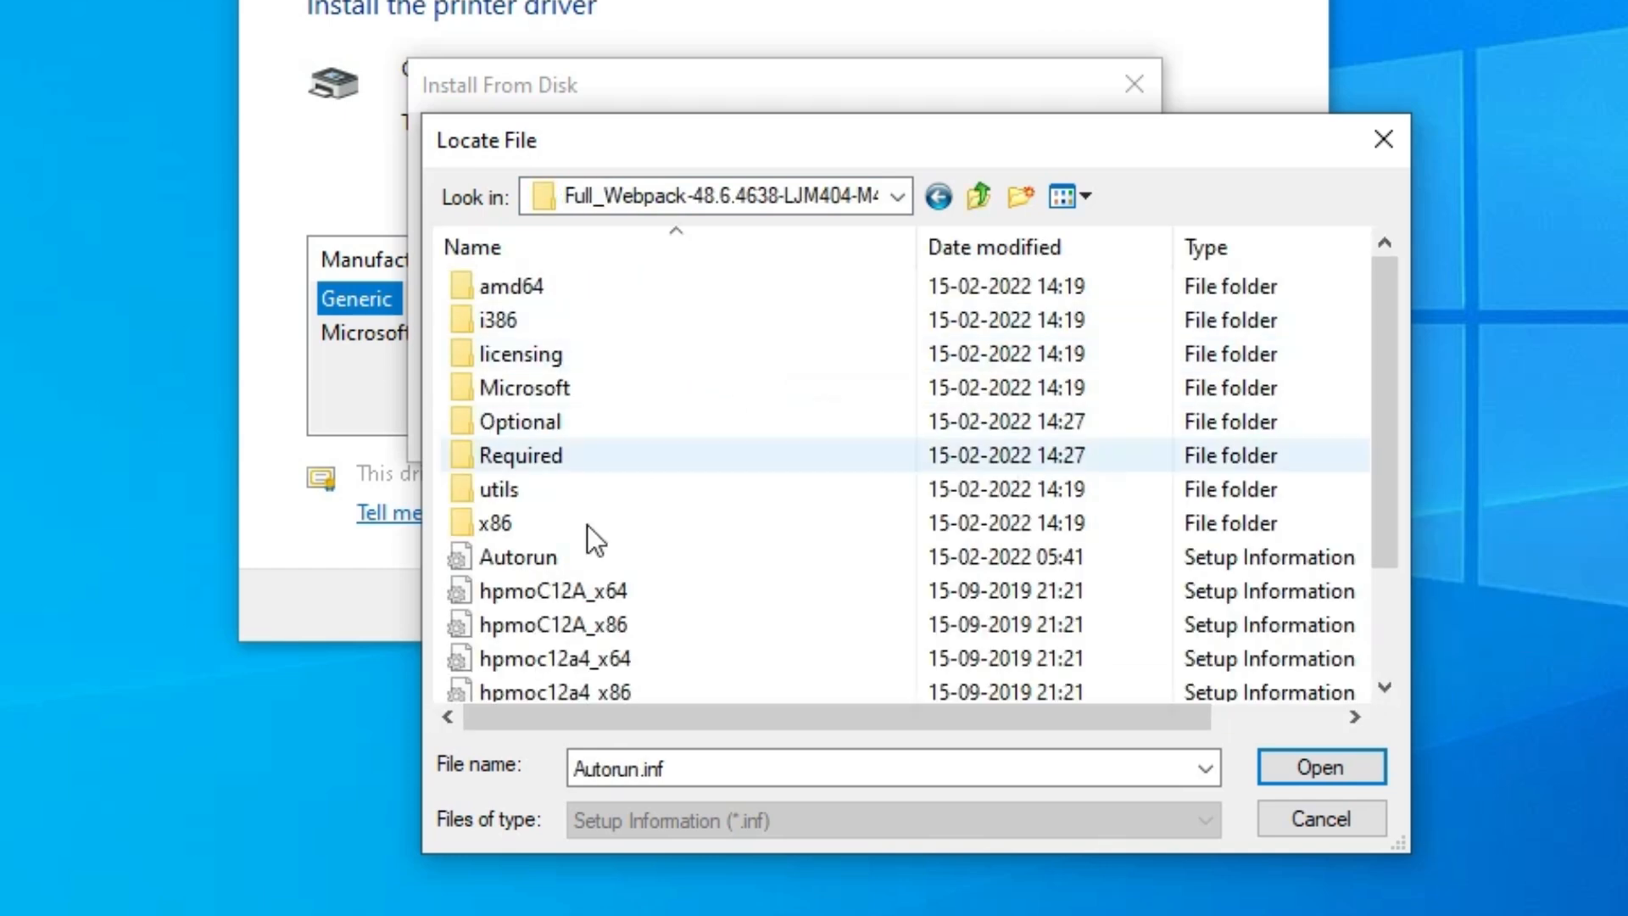
{"action": "scroll", "coordinate": [693, 602], "scroll_direction": "down", "scroll_amount": 2}
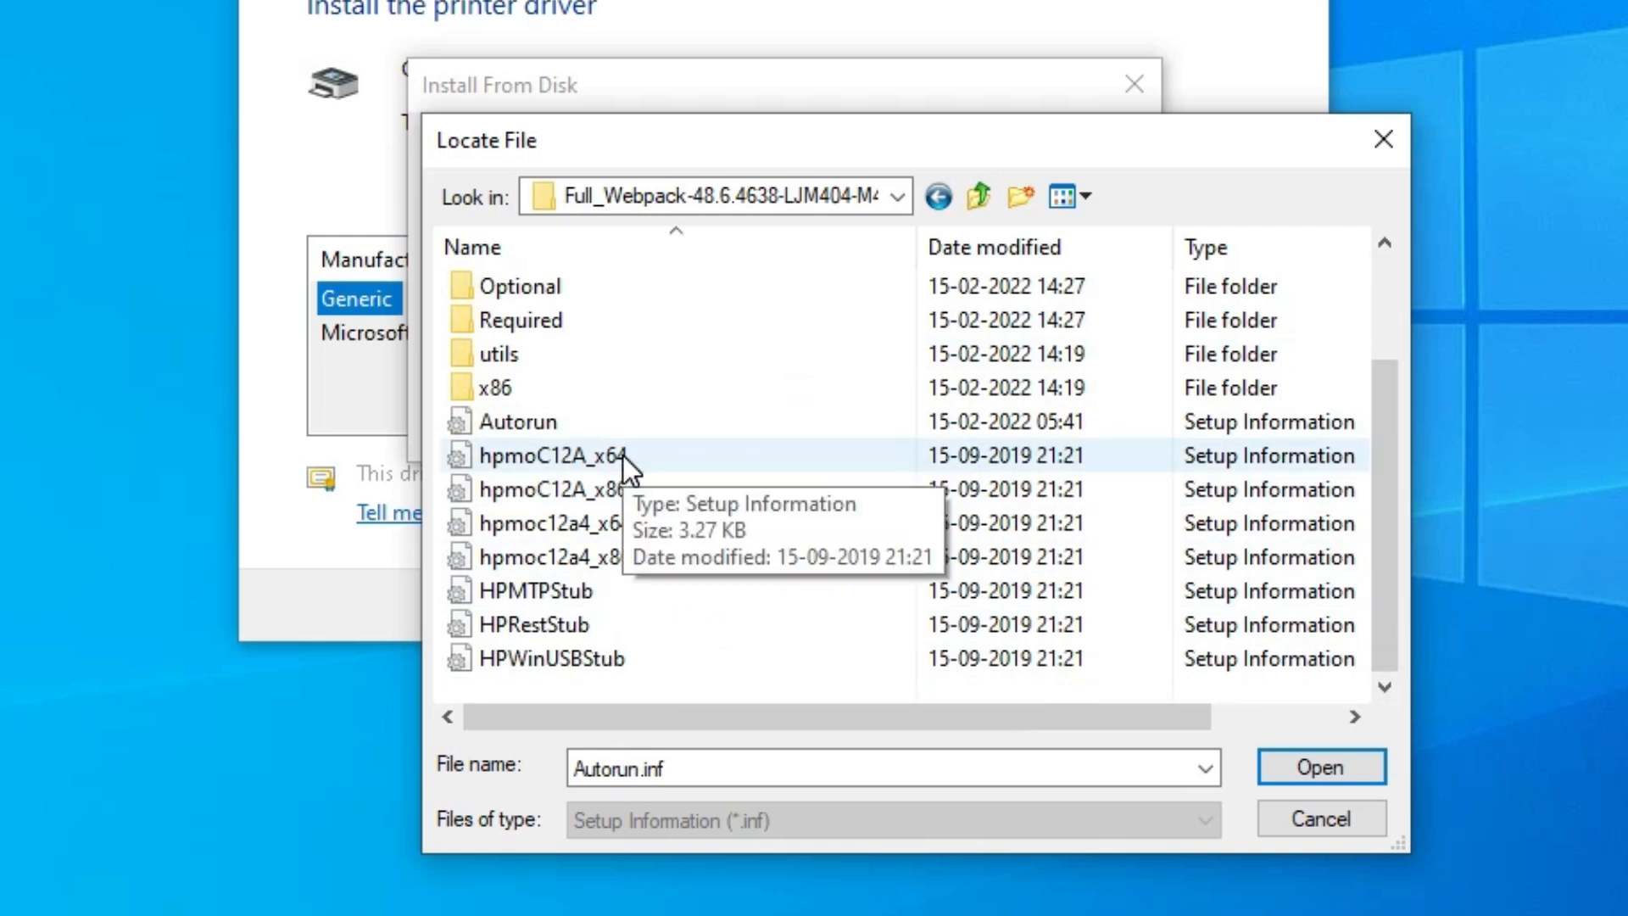
{"action": "left_click", "coordinate": [551, 423]}
{"action": "left_click", "coordinate": [1340, 769]}
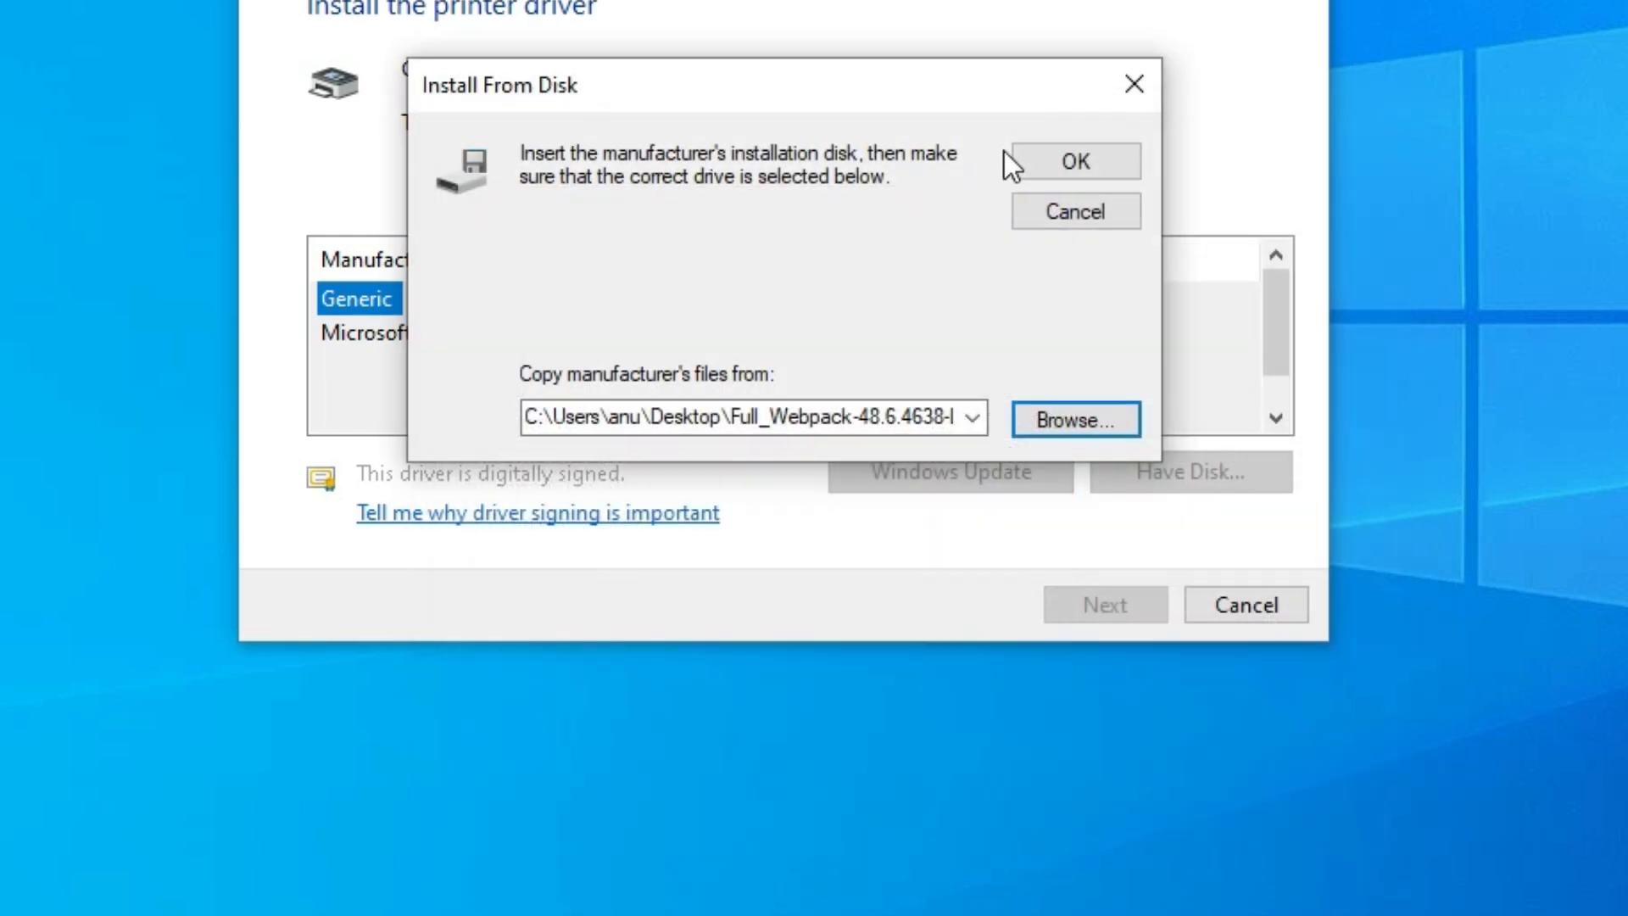
{"action": "left_click", "coordinate": [1062, 363]}
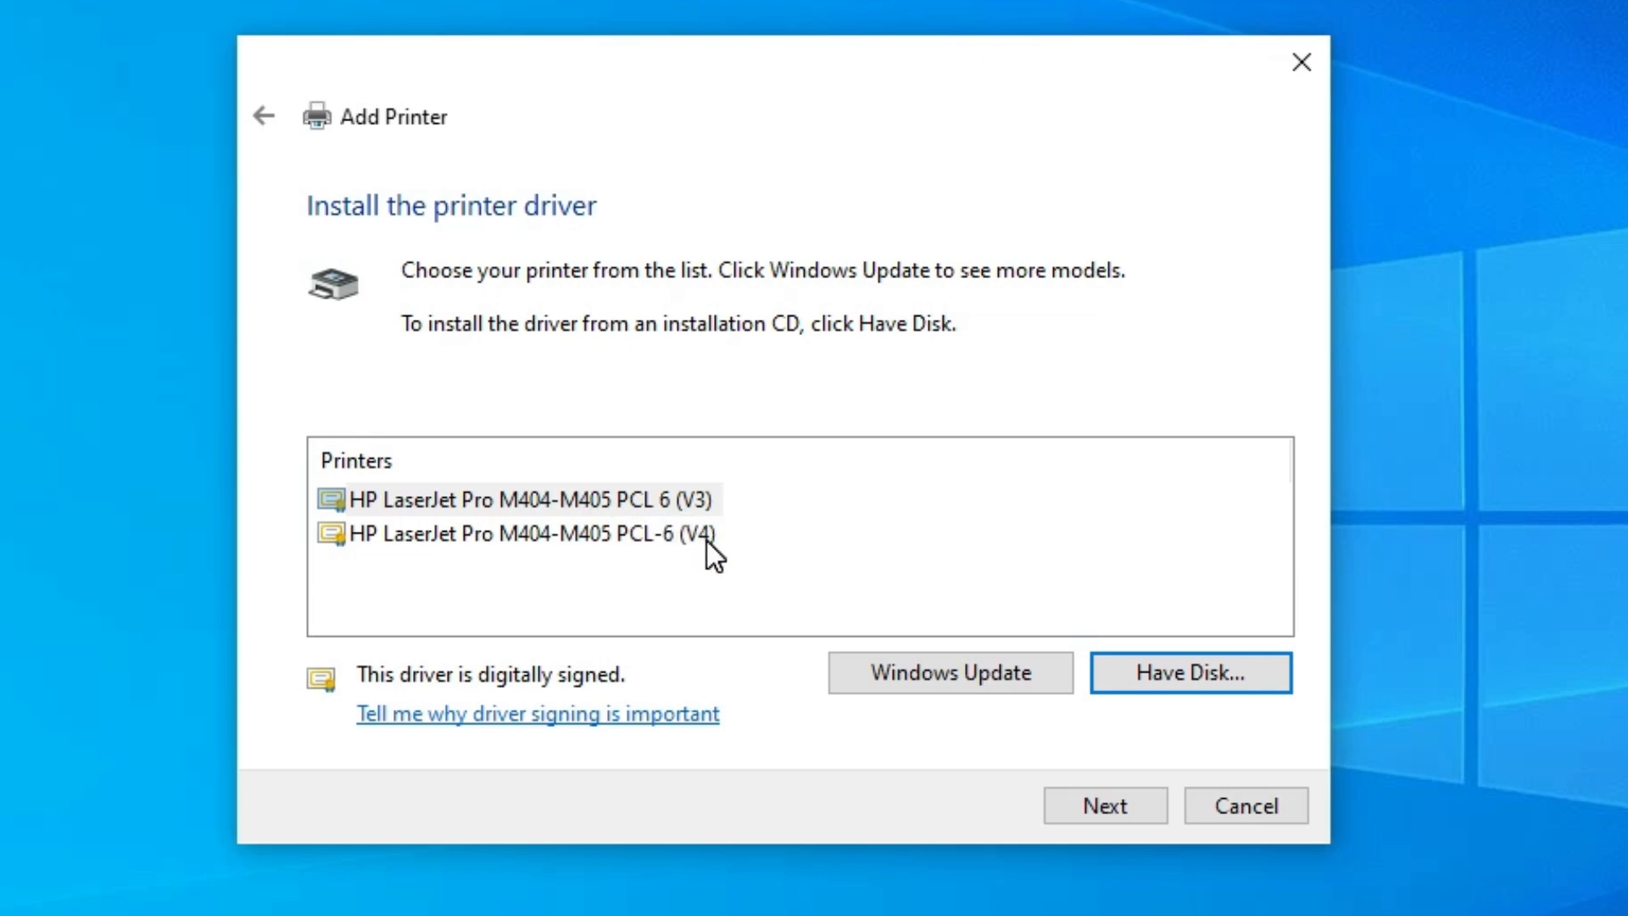
{"action": "left_click", "coordinate": [599, 499]}
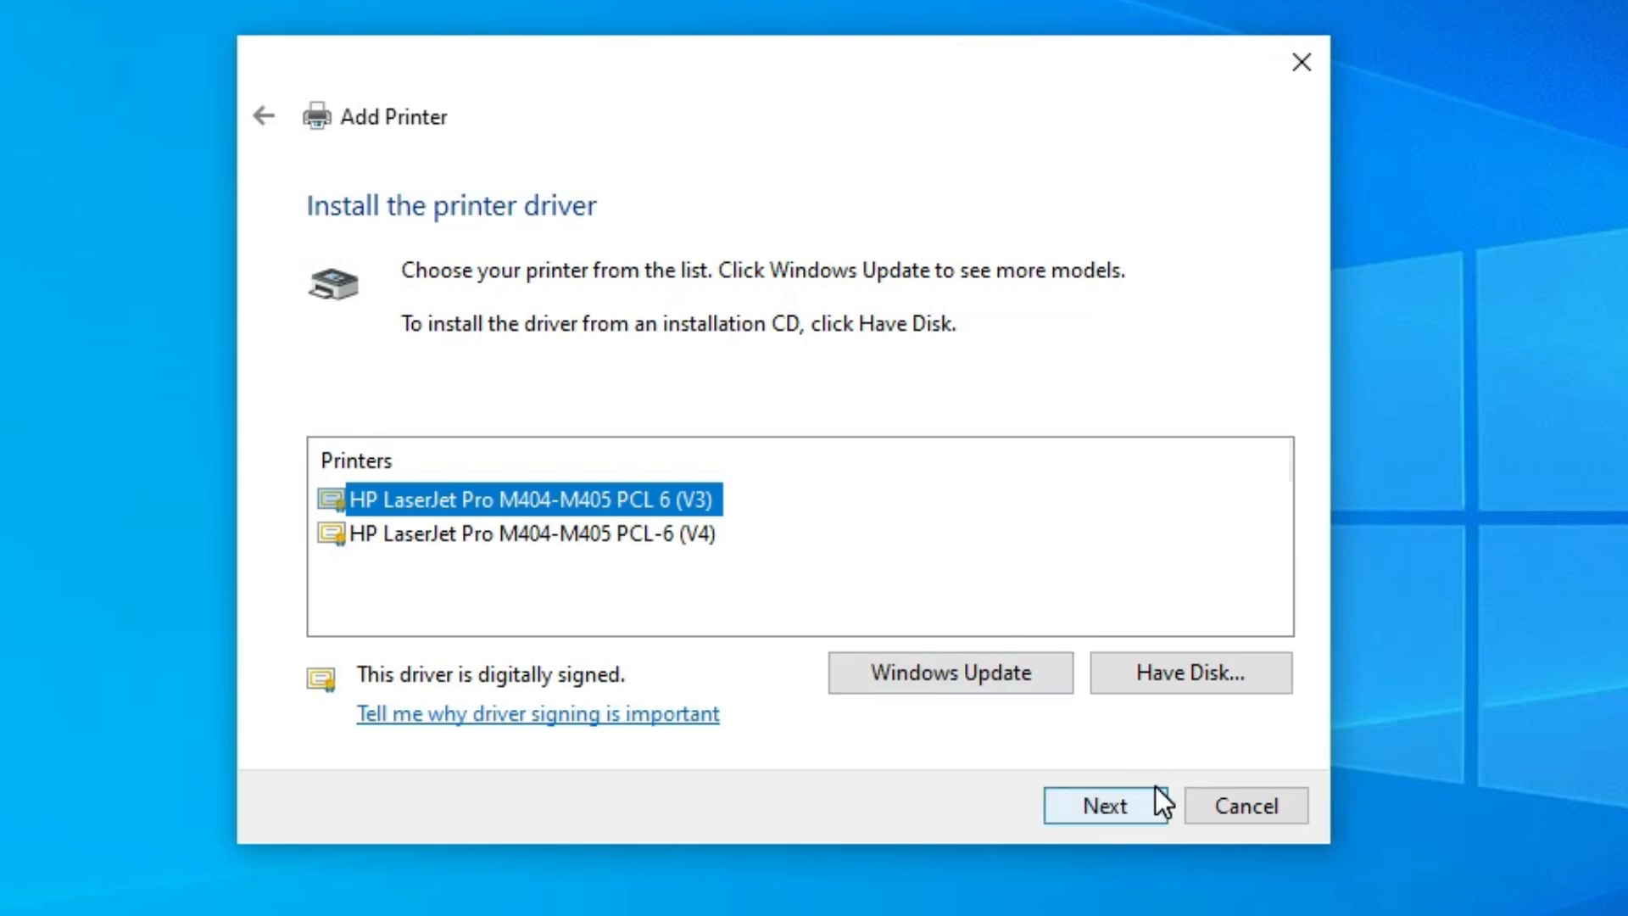
{"action": "left_click", "coordinate": [1106, 804]}
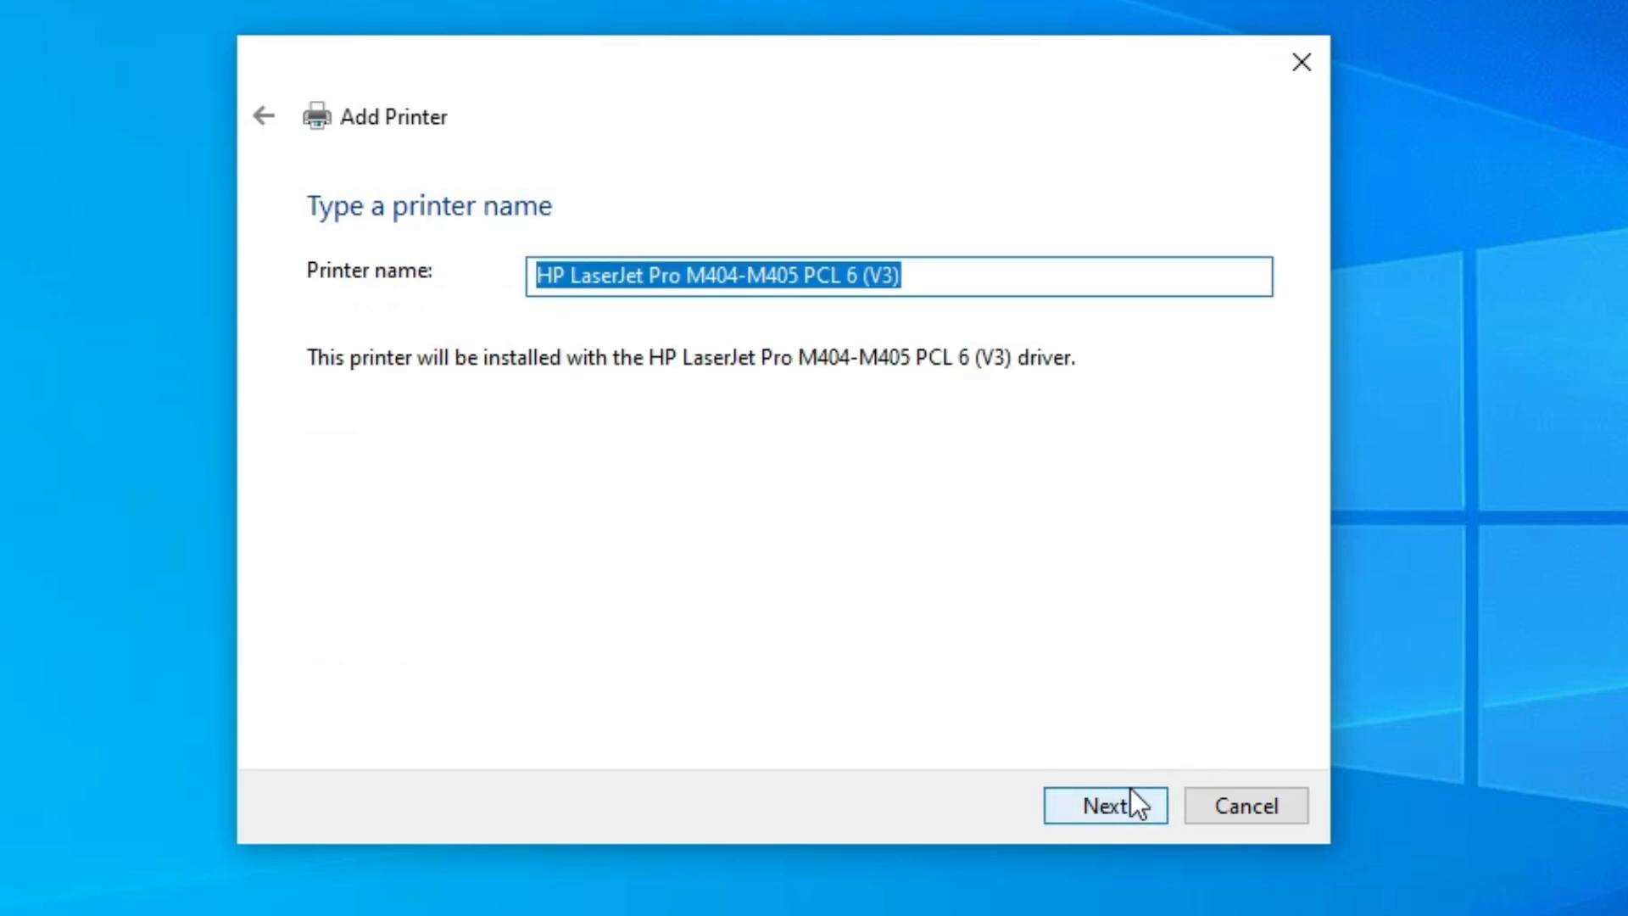
Name the printer HP LaserJet Pro M405N and finish the Add Printer wizard without sharing it or printing a test page
{"action": "left_click", "coordinate": [767, 275]}
{"action": "left_click_drag", "start_coordinate": [737, 276], "coordinate": [901, 276]}
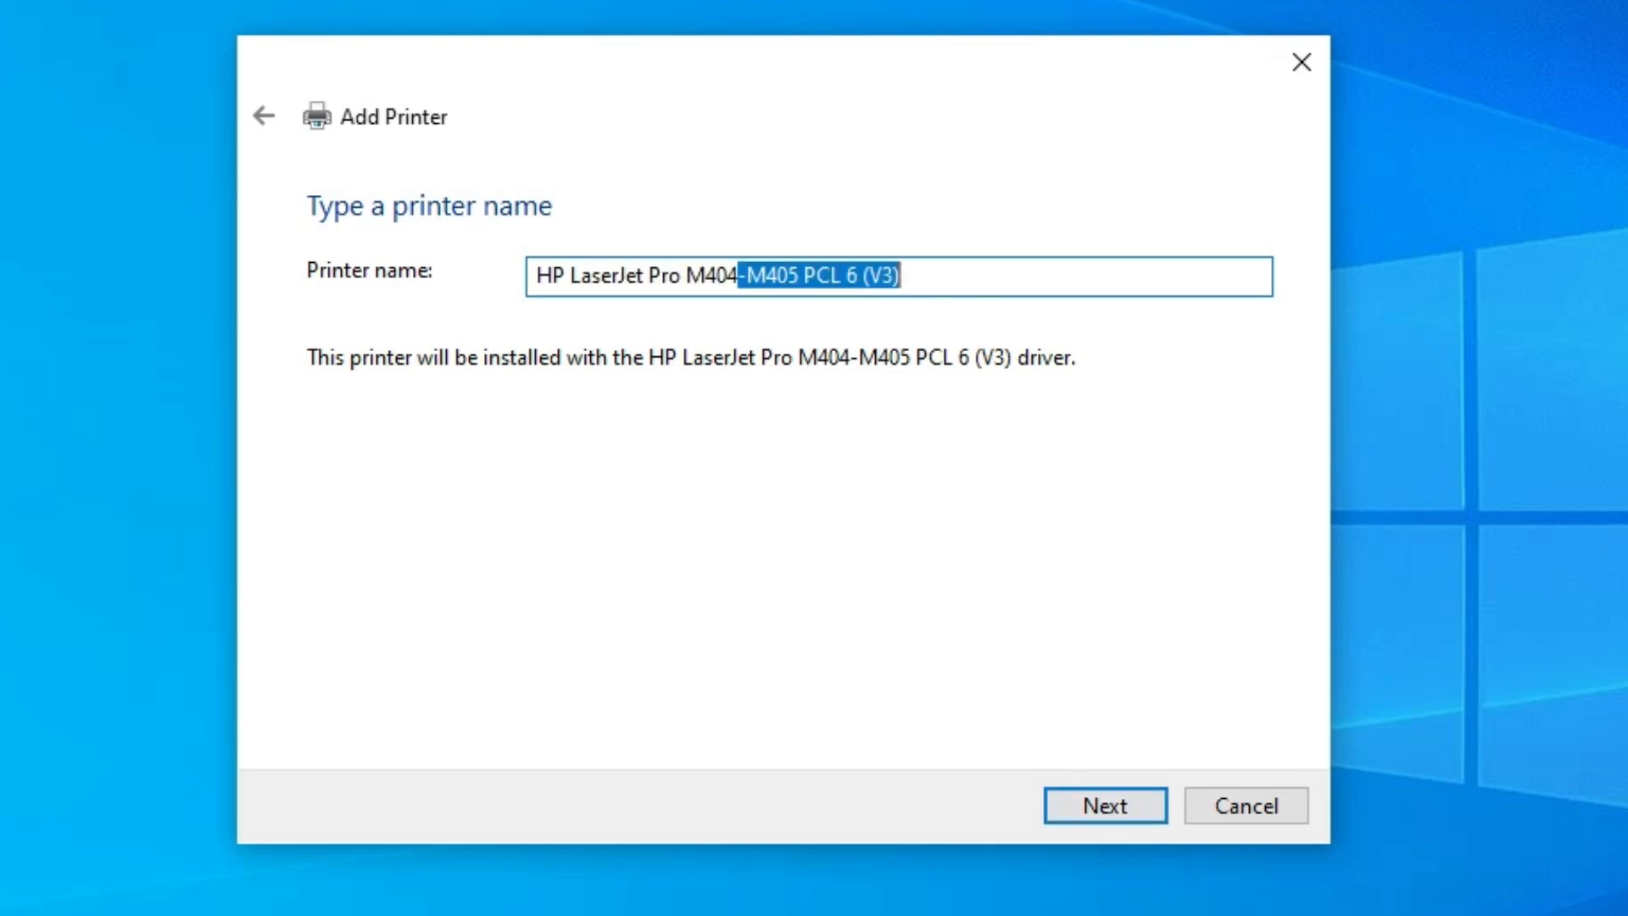
{"action": "key", "text": "BackSpace"}
{"action": "key", "text": "BackSpace"}
{"action": "key", "text": "BackSpace"}
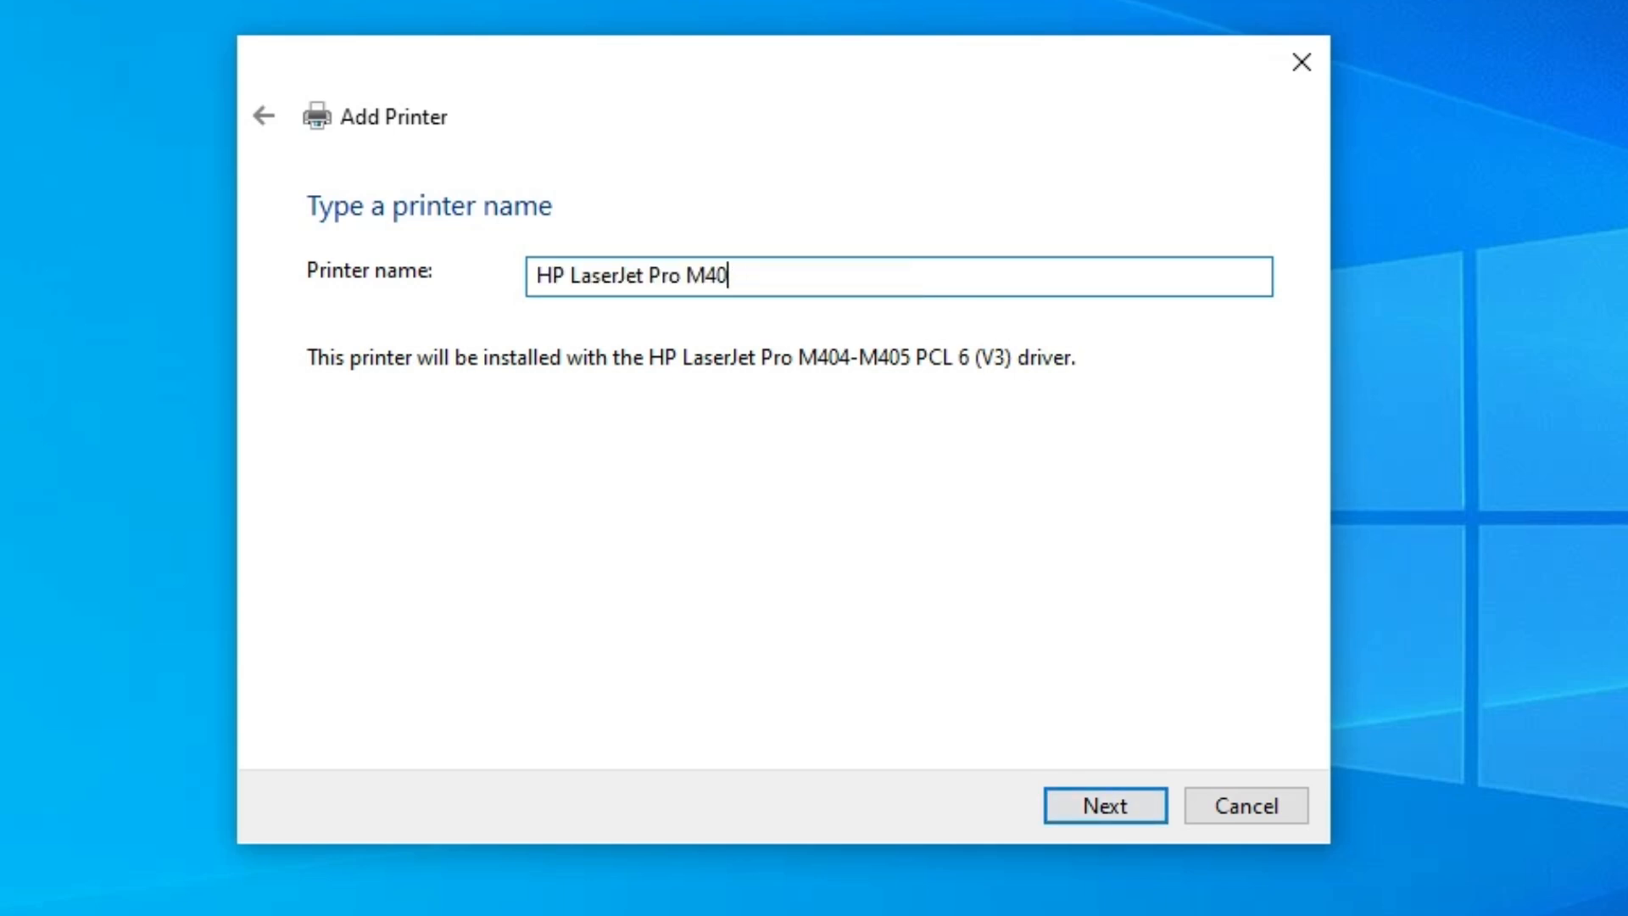
{"action": "type", "text": "4"}
{"action": "key", "text": "BackSpace"}
{"action": "type", "text": "5N"}
{"action": "left_click", "coordinate": [1107, 802]}
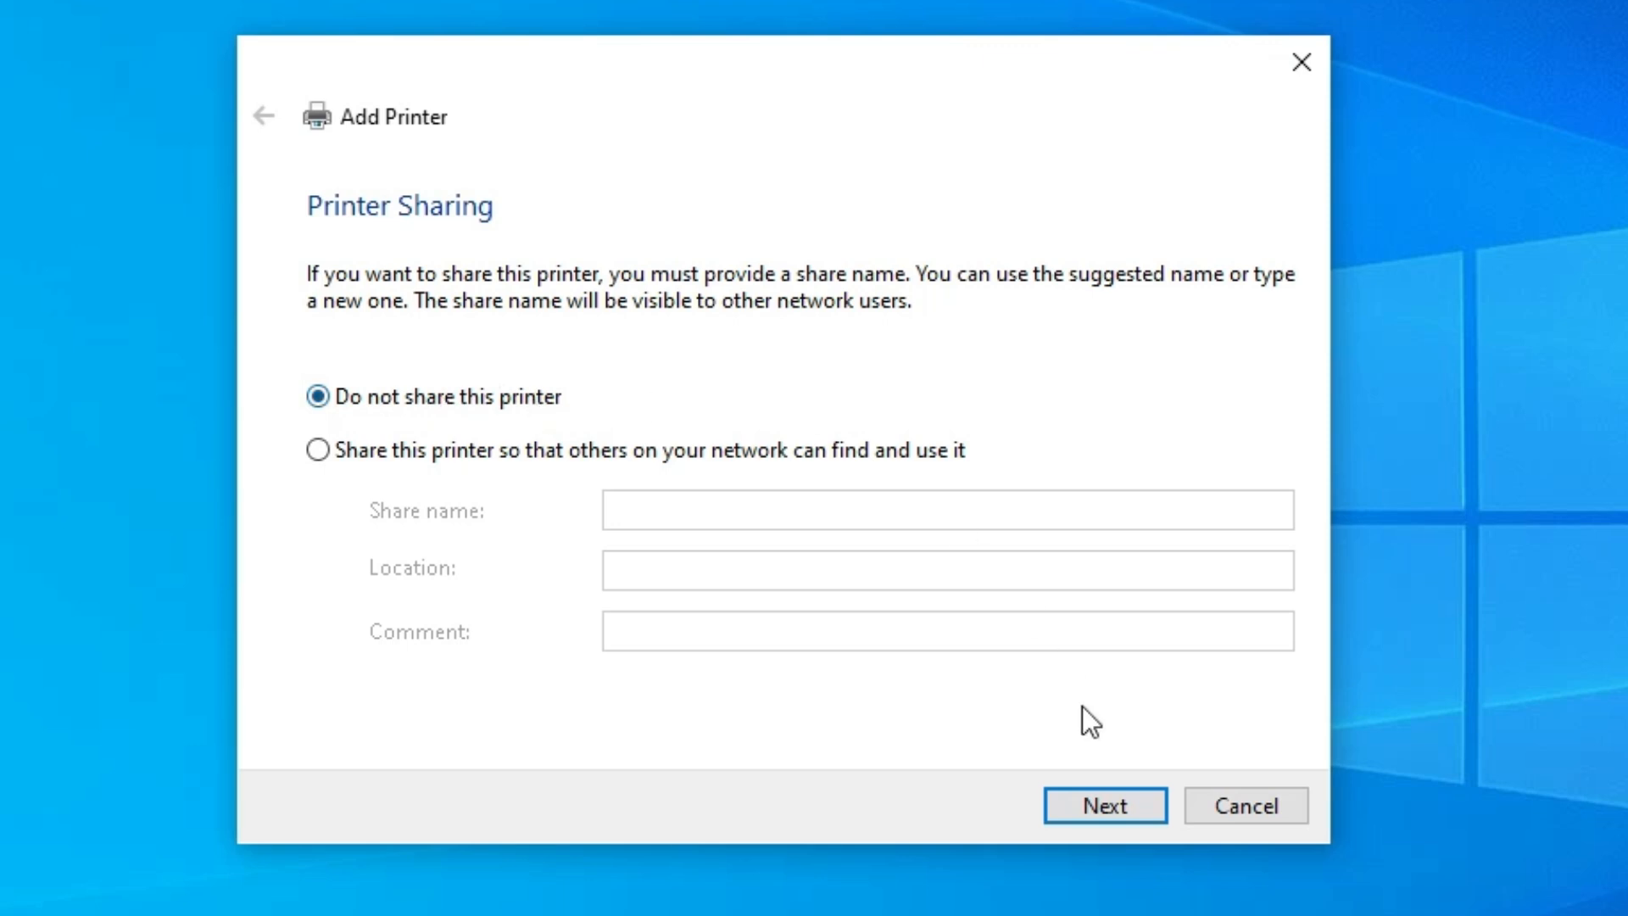
{"action": "left_click", "coordinate": [1113, 816]}
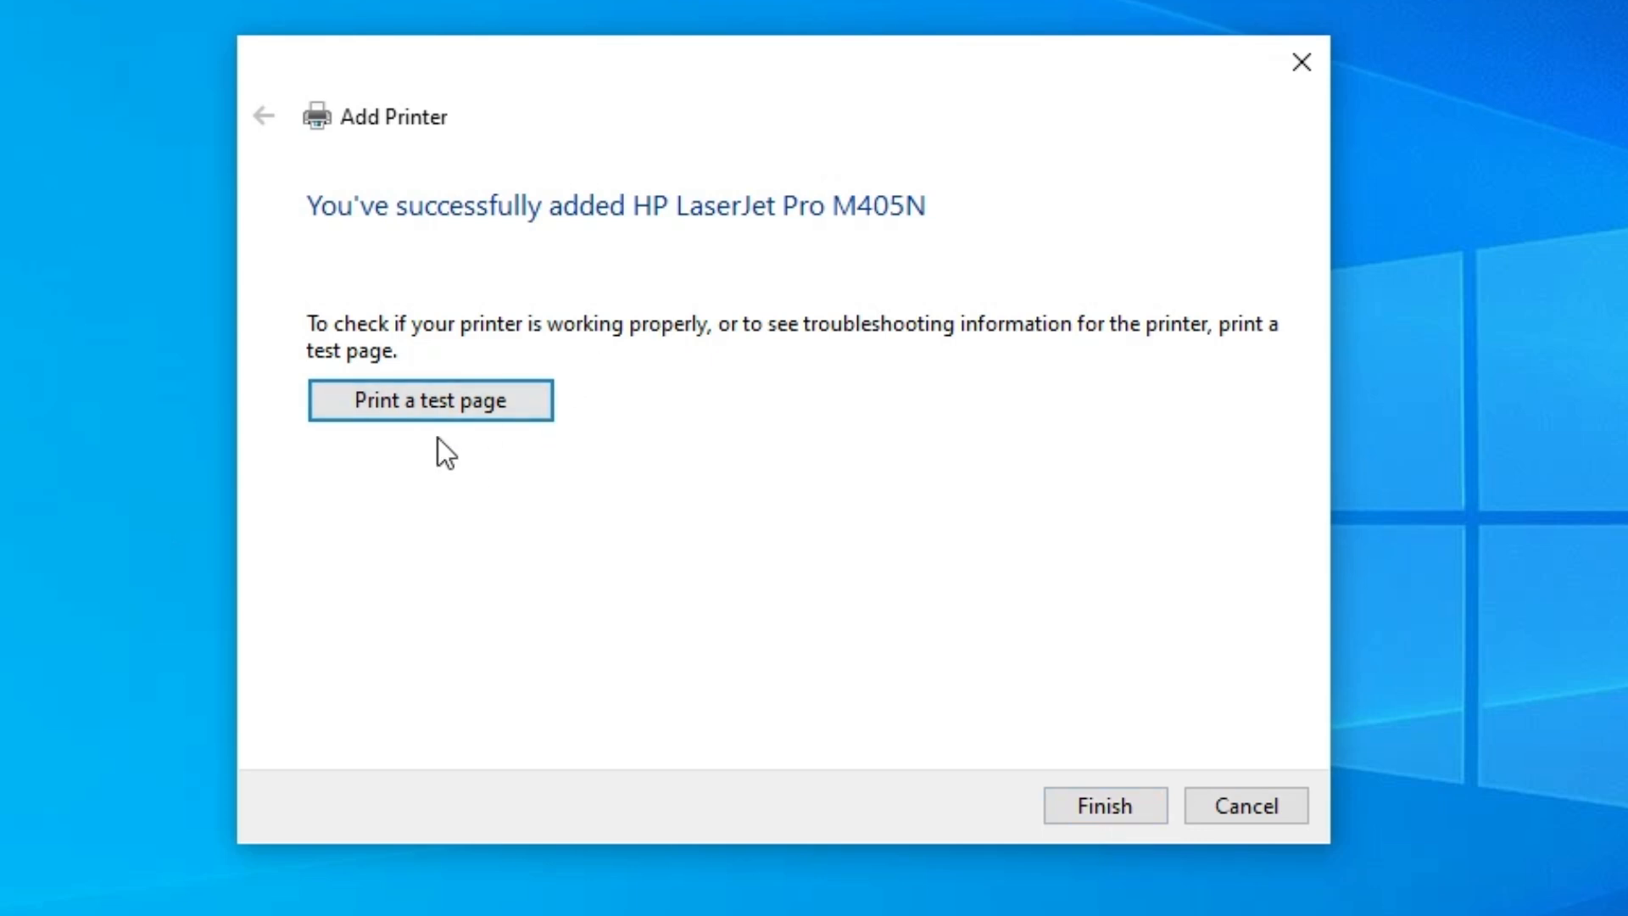
{"action": "left_click", "coordinate": [1107, 816]}
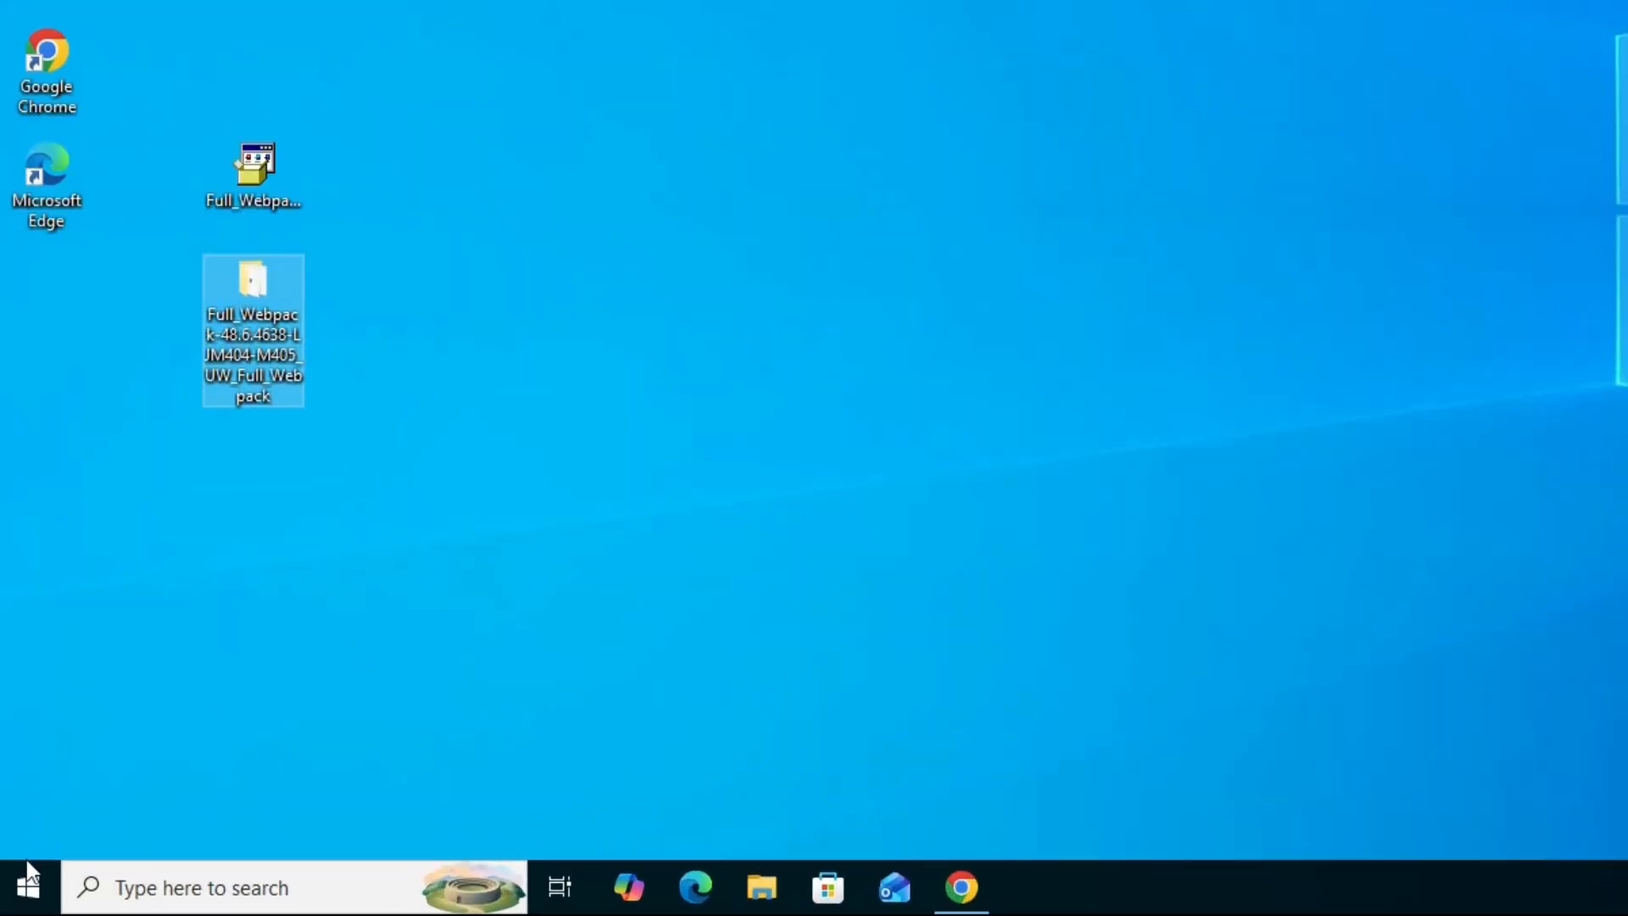
Open the Printers & scanners settings to check for the added HP LaserJet Pro M405N
{"action": "left_click", "coordinate": [22, 890]}
{"action": "type", "text": "pr"}
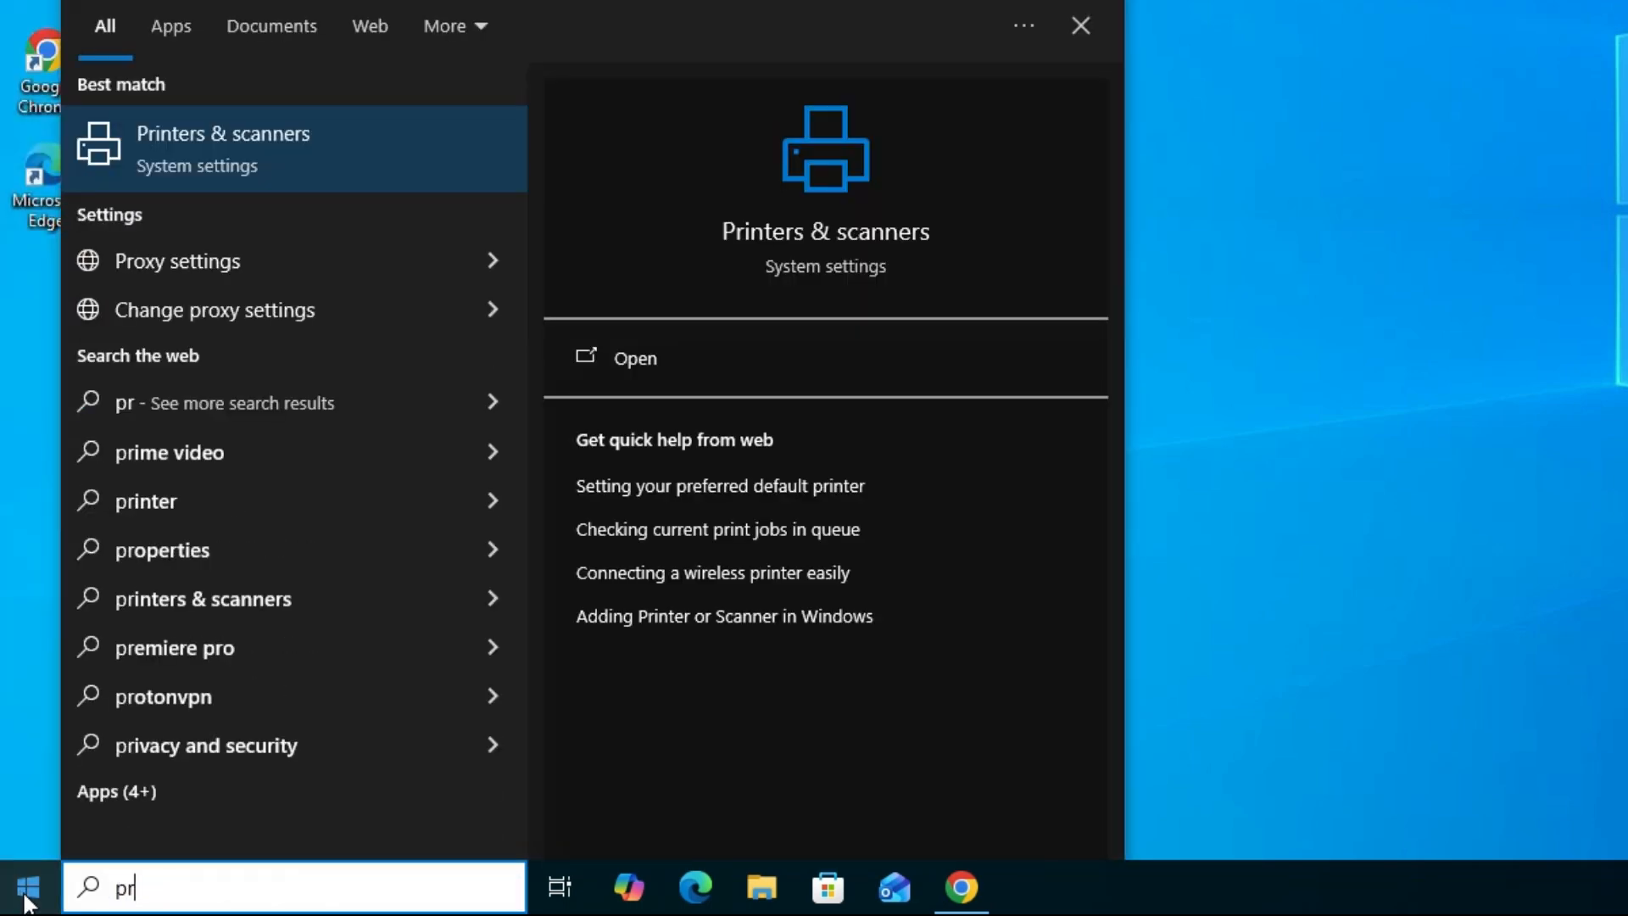
{"action": "left_click", "coordinate": [356, 136]}
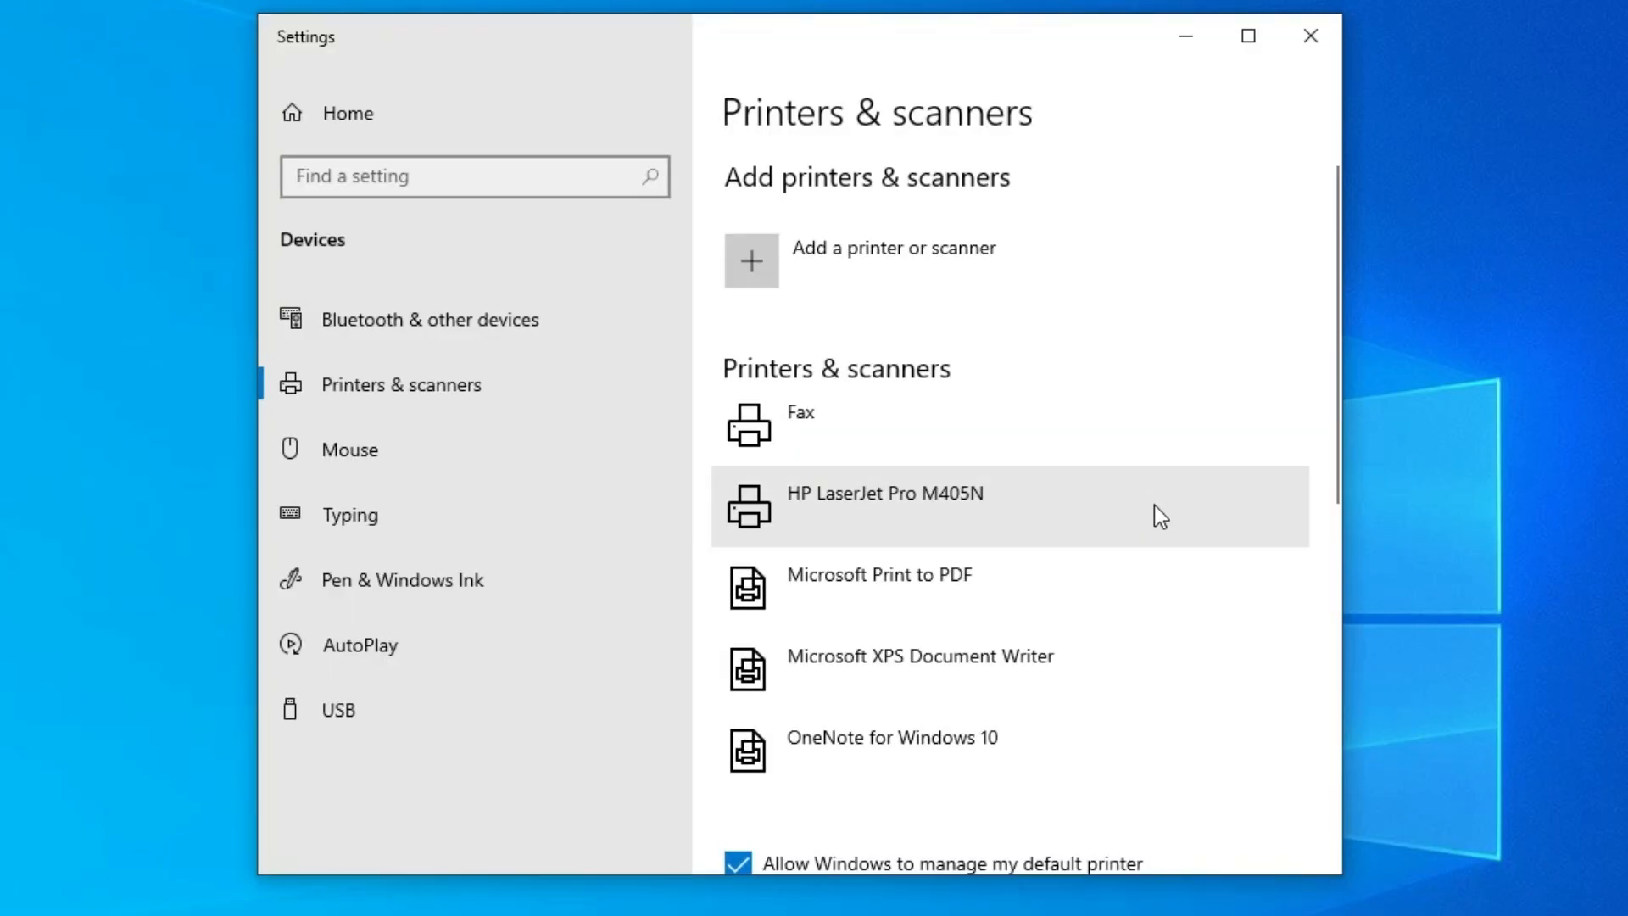